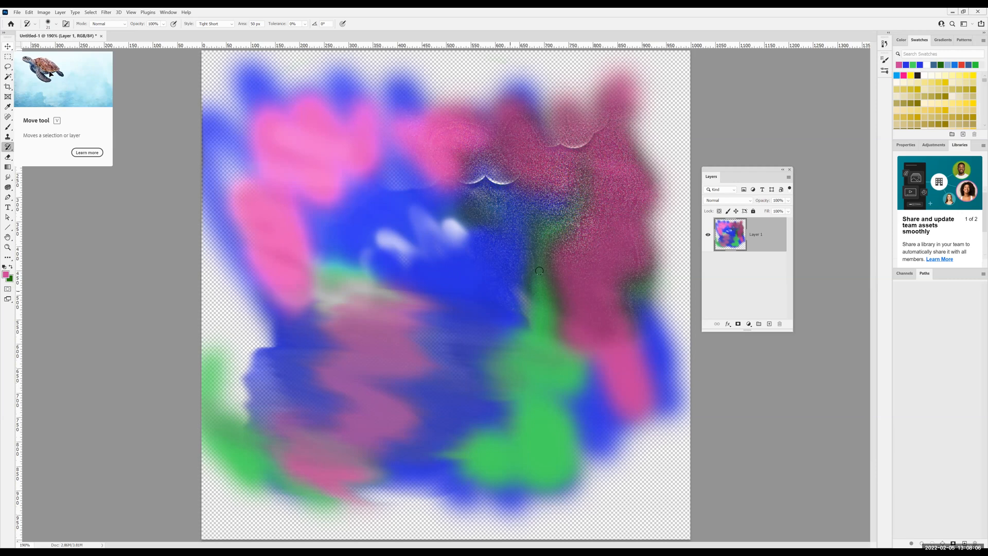
Move the painted Layer 1 slightly downward on the canvas
{"action": "left_click", "coordinate": [8, 47]}
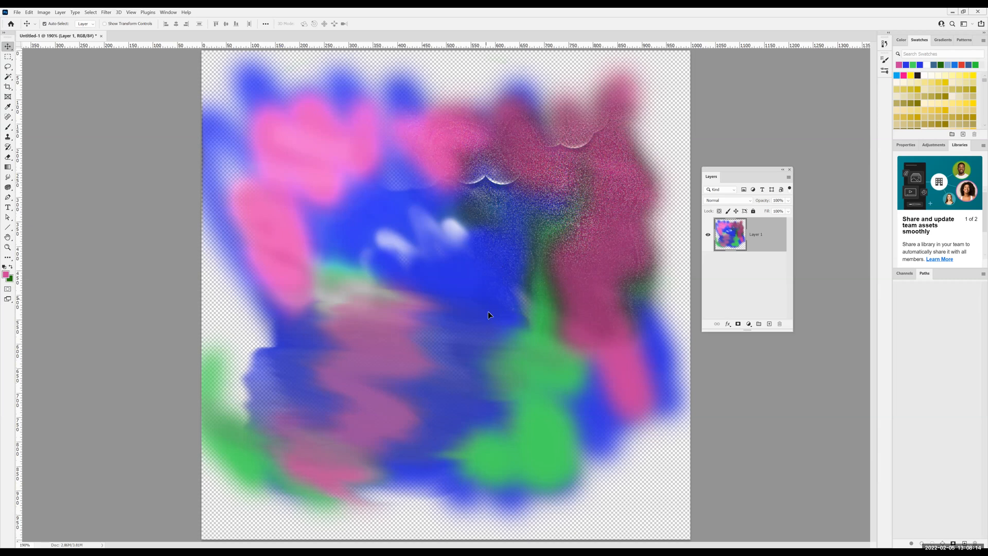
{"action": "key", "text": "shift+Down"}
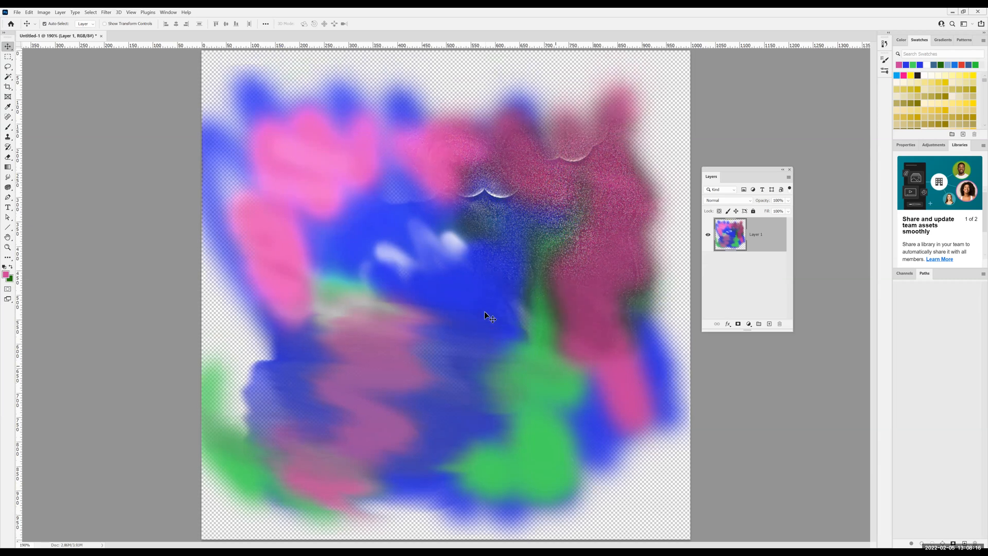
Select a large rectangular area with the Rectangular Marquee tool, covering the upper and middle part of the painting
{"action": "left_click", "coordinate": [7, 58]}
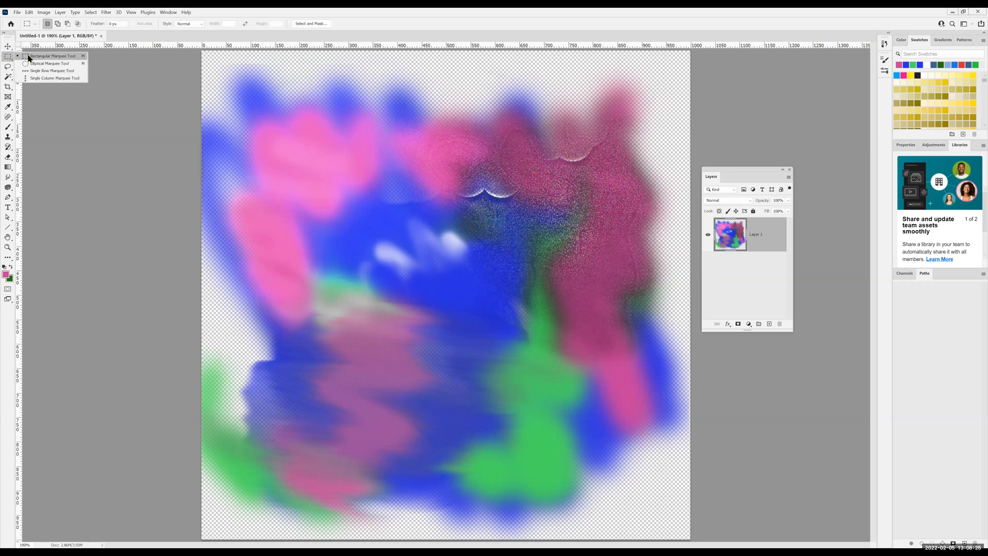
{"action": "left_click", "coordinate": [28, 58]}
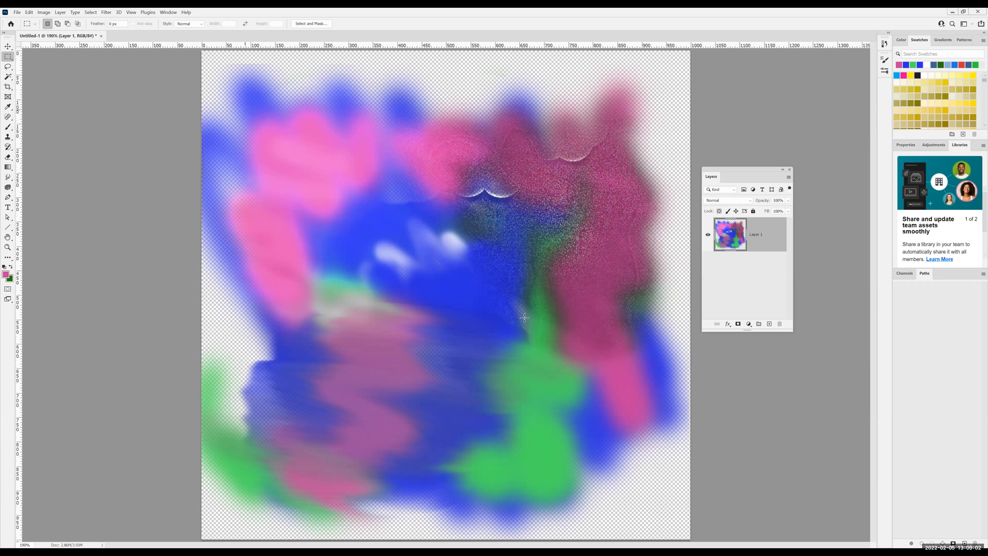
{"action": "left_click_drag", "start_coordinate": [592, 390], "coordinate": [602, 403]}
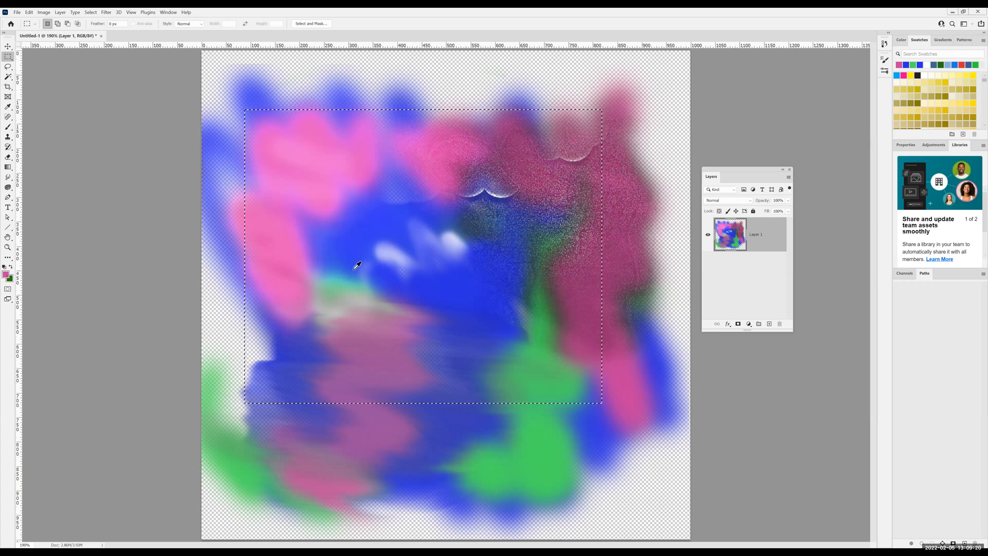
Change the foreground colour to a golden yellow
{"action": "left_click", "coordinate": [443, 236]}
{"action": "left_click", "coordinate": [441, 267]}
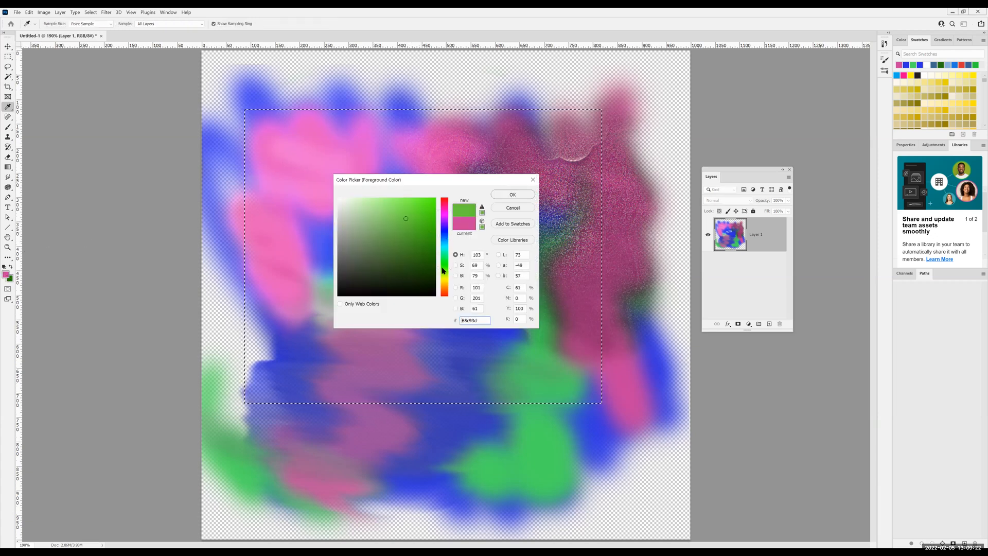
{"action": "left_click", "coordinate": [443, 282]}
{"action": "left_click", "coordinate": [424, 211]}
{"action": "left_click", "coordinate": [512, 195]}
Brush golden yellow strokes across the selection's upper edge and along its right edge, running past the selection border
{"action": "key", "text": "b"}
{"action": "mouse_move", "coordinate": [425, 109]}
{"action": "left_mouse_down"}
{"action": "mouse_move", "coordinate": [558, 144]}
{"action": "mouse_move", "coordinate": [484, 95]}
{"action": "mouse_move", "coordinate": [529, 78]}
{"action": "mouse_move", "coordinate": [668, 130]}
{"action": "left_mouse_up"}
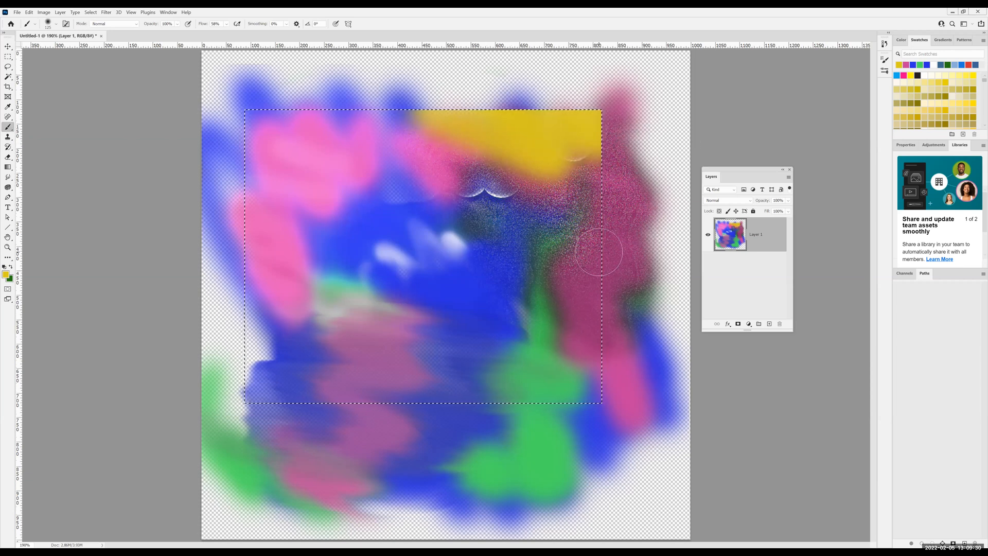
{"action": "left_click_drag", "start_coordinate": [602, 242], "coordinate": [640, 290]}
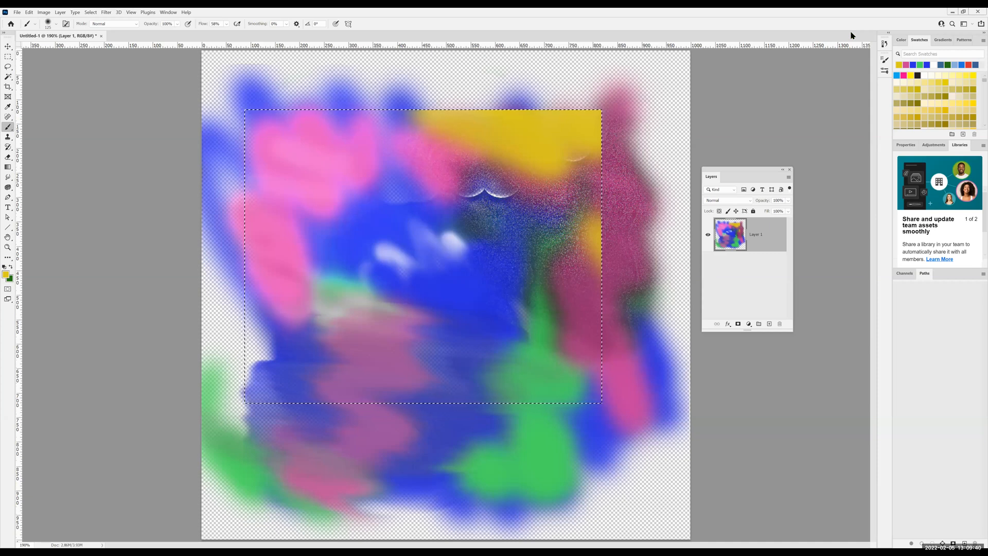
Try a Hue/Saturation adjustment on the selected area with Colorize on and off, shifting the hue, and cancel it
{"action": "left_click", "coordinate": [44, 12]}
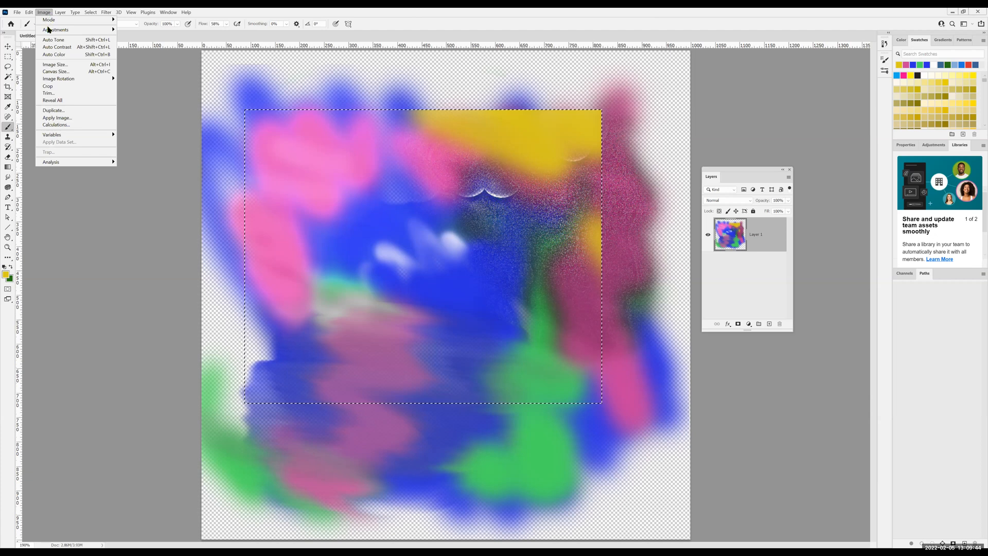
{"action": "mouse_move", "coordinate": [79, 32]}
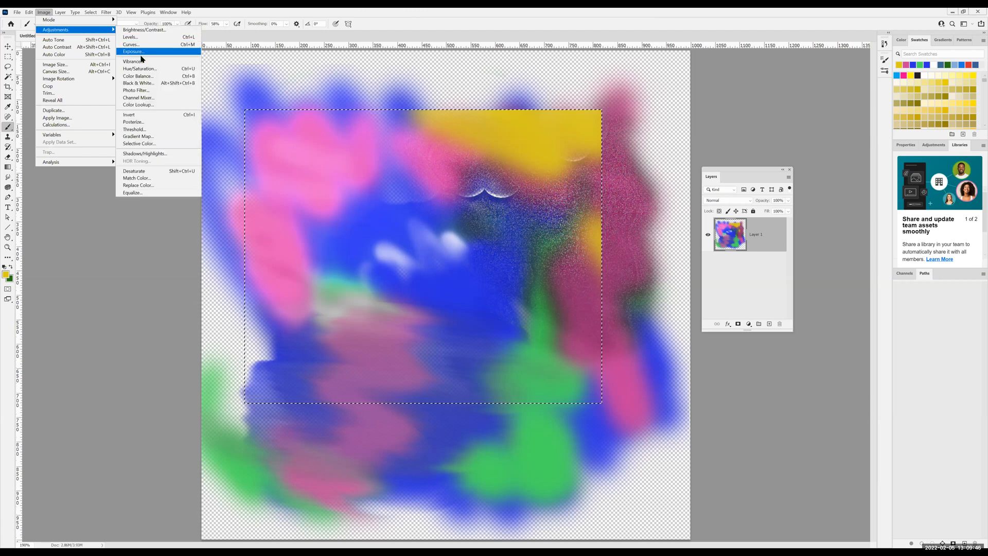
{"action": "left_click", "coordinate": [142, 70]}
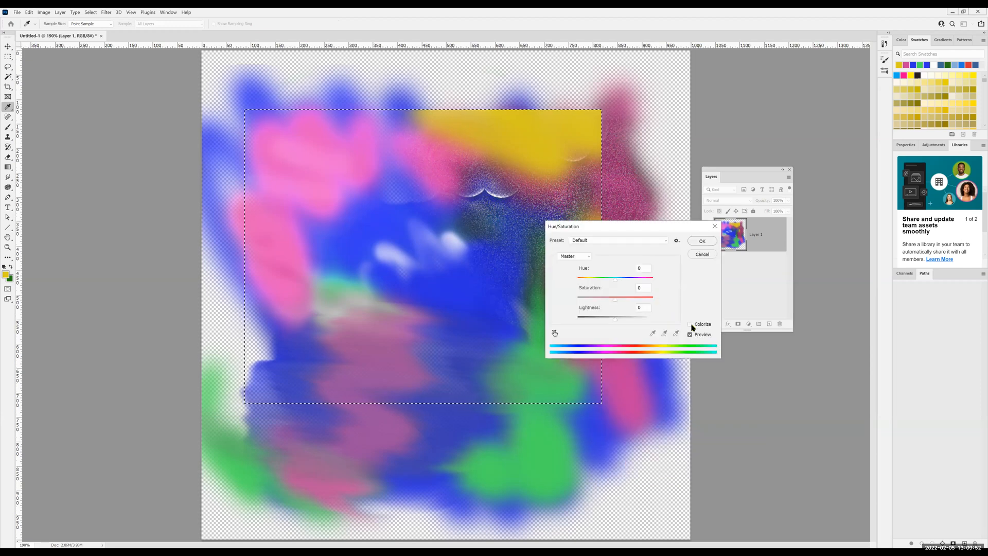
{"action": "left_click", "coordinate": [690, 325]}
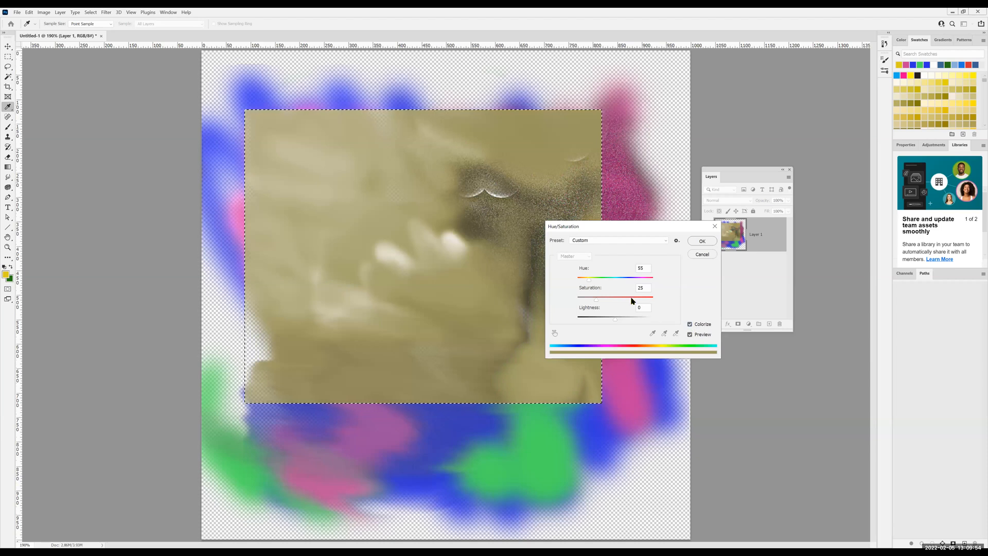
{"action": "mouse_move", "coordinate": [590, 280]}
{"action": "left_mouse_down"}
{"action": "mouse_move", "coordinate": [638, 284]}
{"action": "mouse_move", "coordinate": [578, 287]}
{"action": "mouse_move", "coordinate": [626, 282]}
{"action": "mouse_move", "coordinate": [591, 286]}
{"action": "left_mouse_up"}
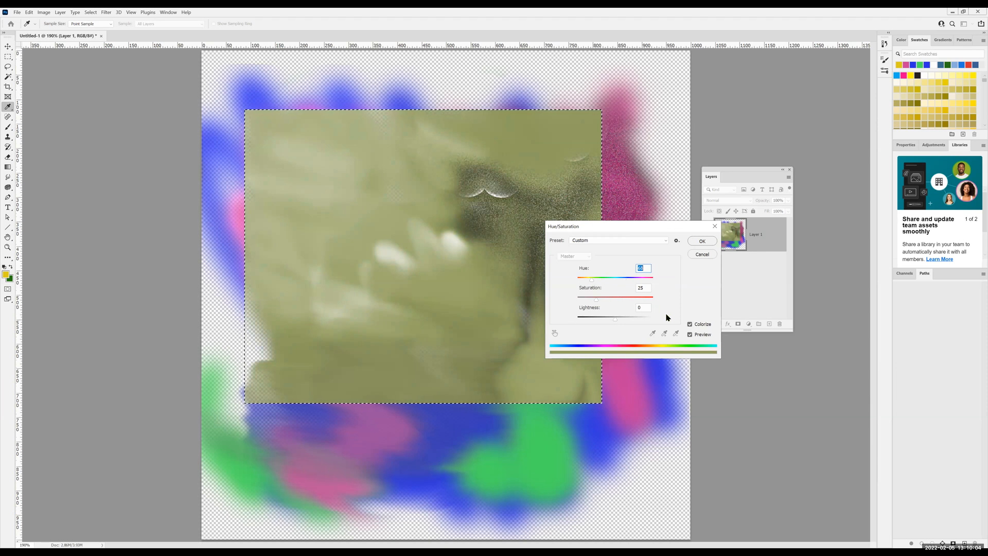
{"action": "left_click", "coordinate": [690, 324]}
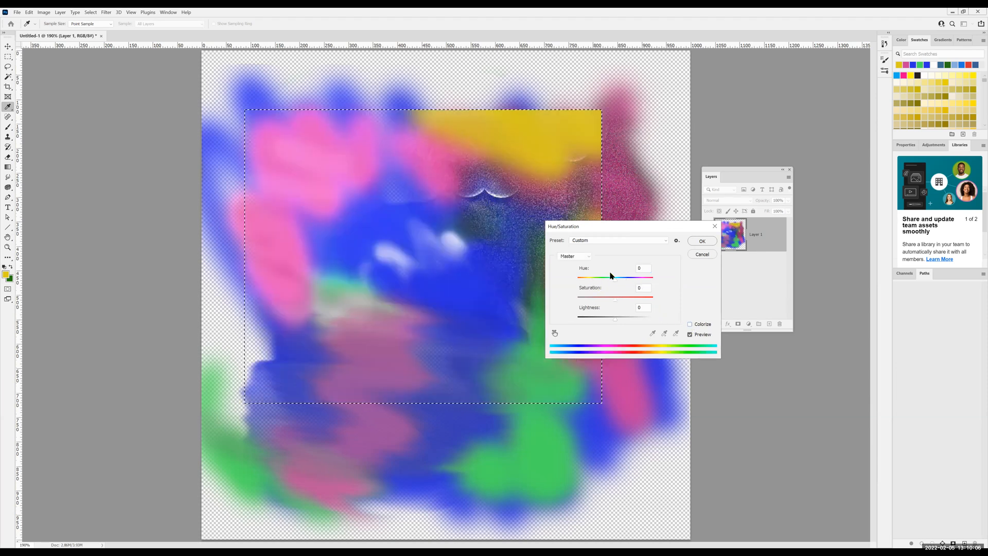
{"action": "mouse_move", "coordinate": [615, 280]}
{"action": "left_mouse_down"}
{"action": "mouse_move", "coordinate": [602, 283]}
{"action": "mouse_move", "coordinate": [628, 283]}
{"action": "mouse_move", "coordinate": [585, 282]}
{"action": "mouse_move", "coordinate": [615, 282]}
{"action": "left_mouse_up"}
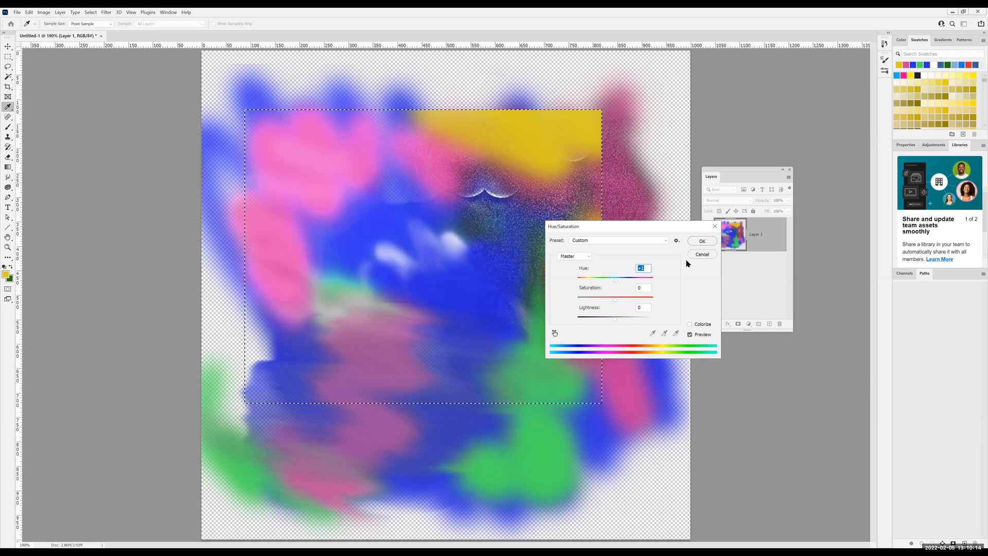
{"action": "left_click", "coordinate": [701, 255]}
Deselect the rectangular area with the Brush tool active
{"action": "key", "text": "b"}
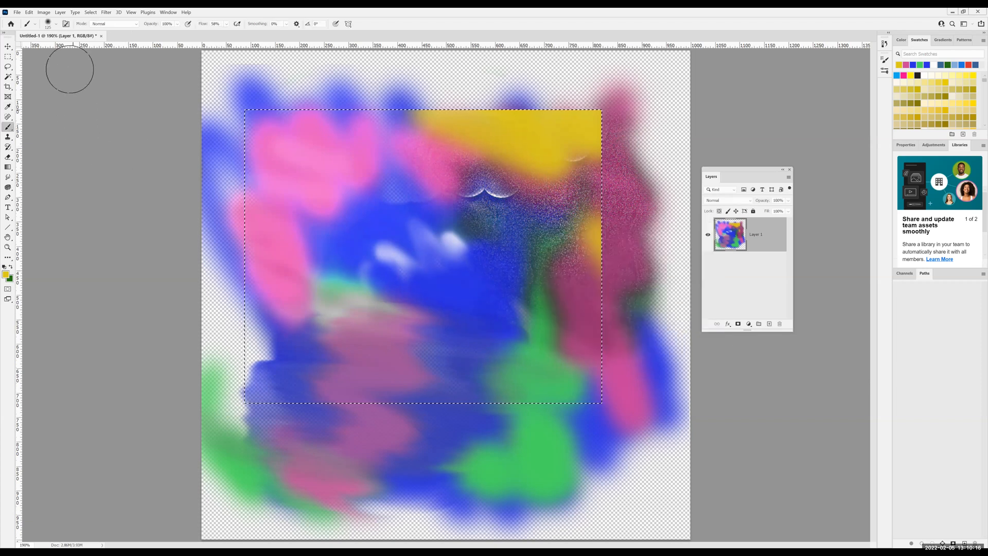
{"action": "left_click", "coordinate": [90, 13]}
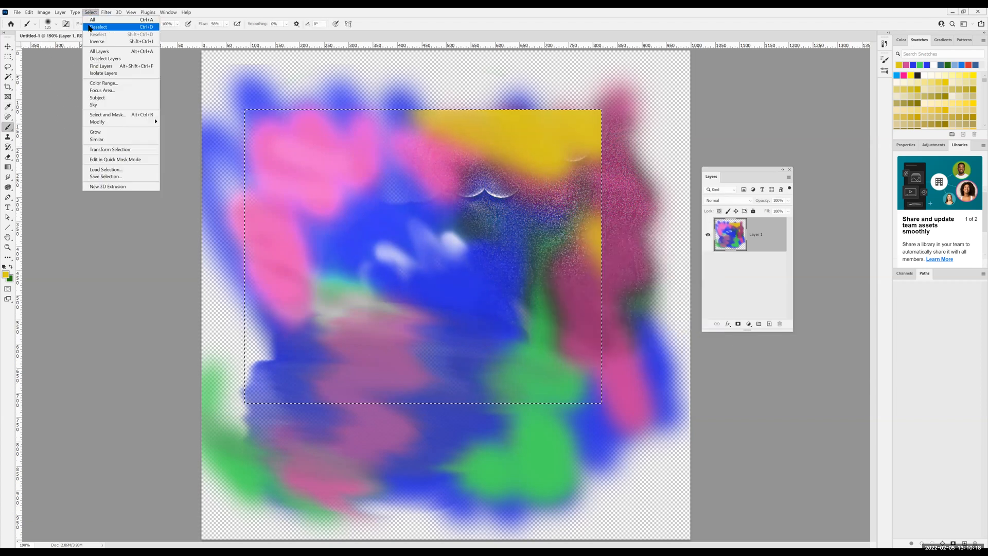
{"action": "left_click", "coordinate": [90, 27]}
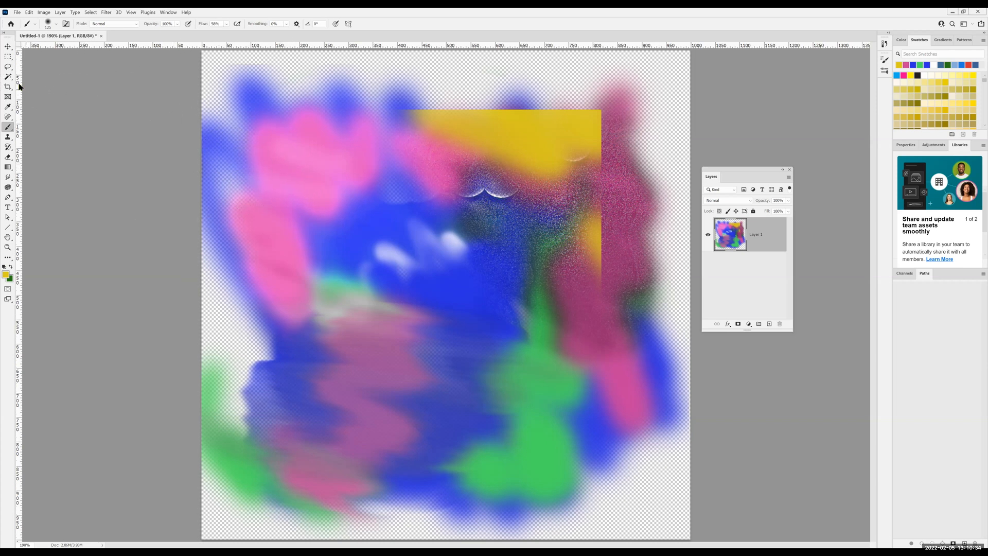
Try several large rectangular marquee selections over the middle of the painting, deselecting each one
{"action": "left_click", "coordinate": [8, 56]}
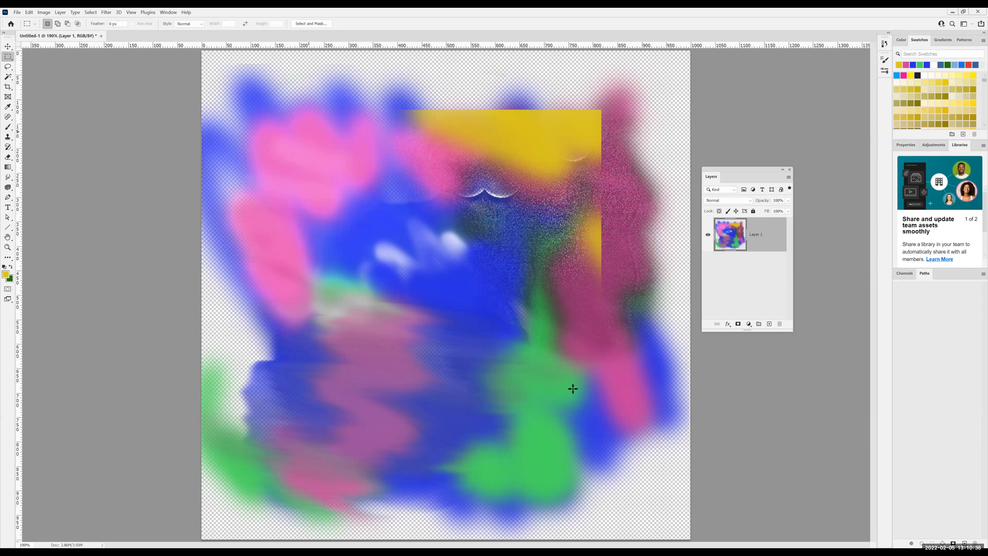
{"action": "left_click_drag", "start_coordinate": [308, 132], "coordinate": [613, 449]}
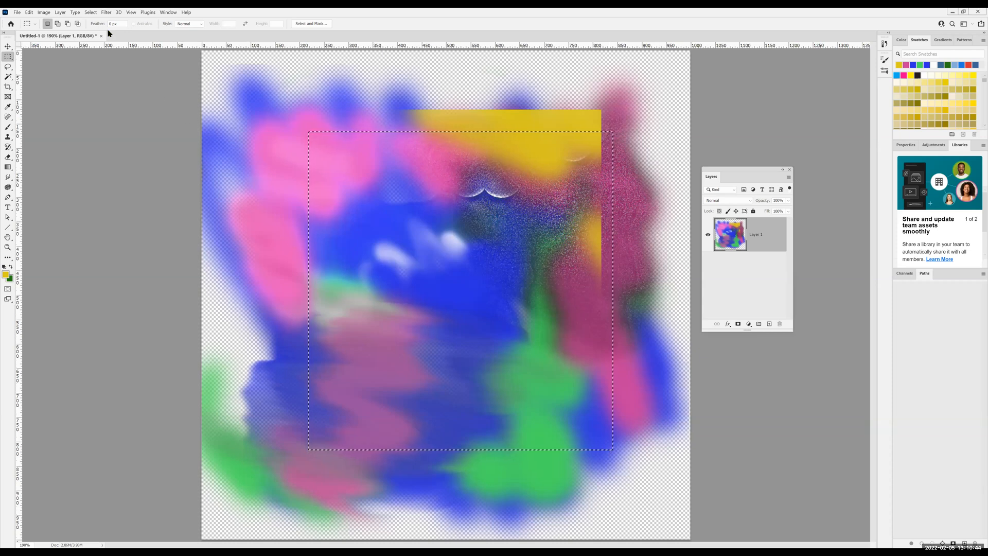
{"action": "left_click", "coordinate": [91, 13]}
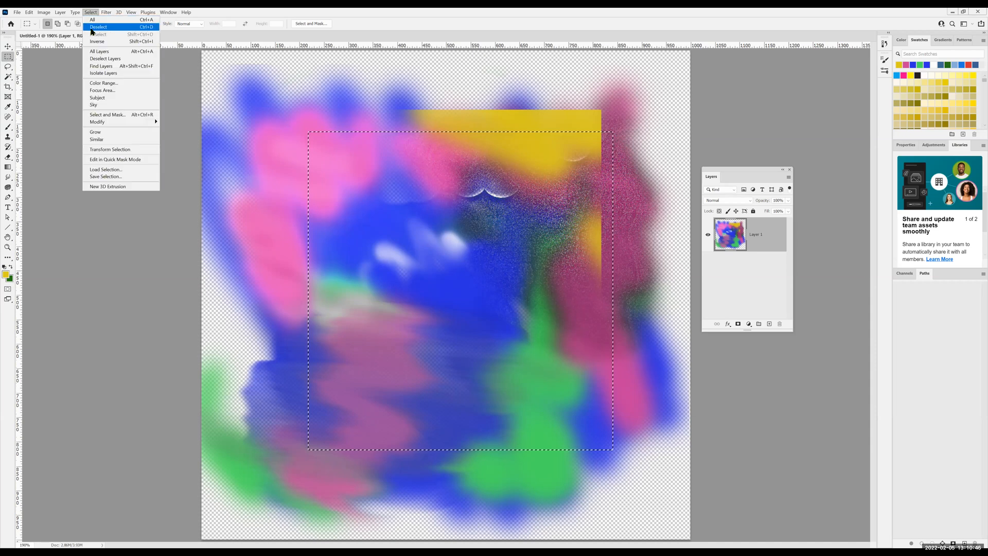
{"action": "left_click", "coordinate": [91, 28]}
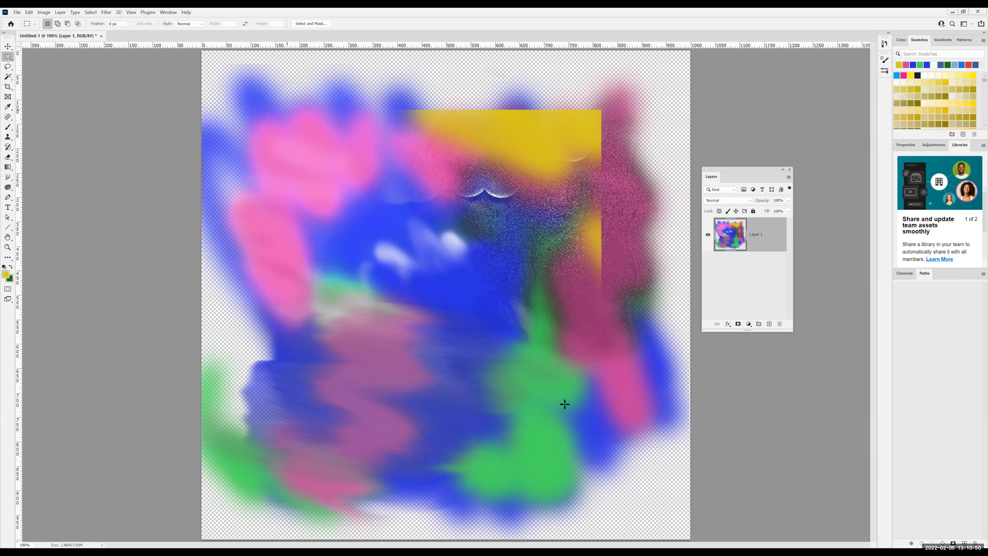
{"action": "left_click_drag", "start_coordinate": [286, 109], "coordinate": [617, 447]}
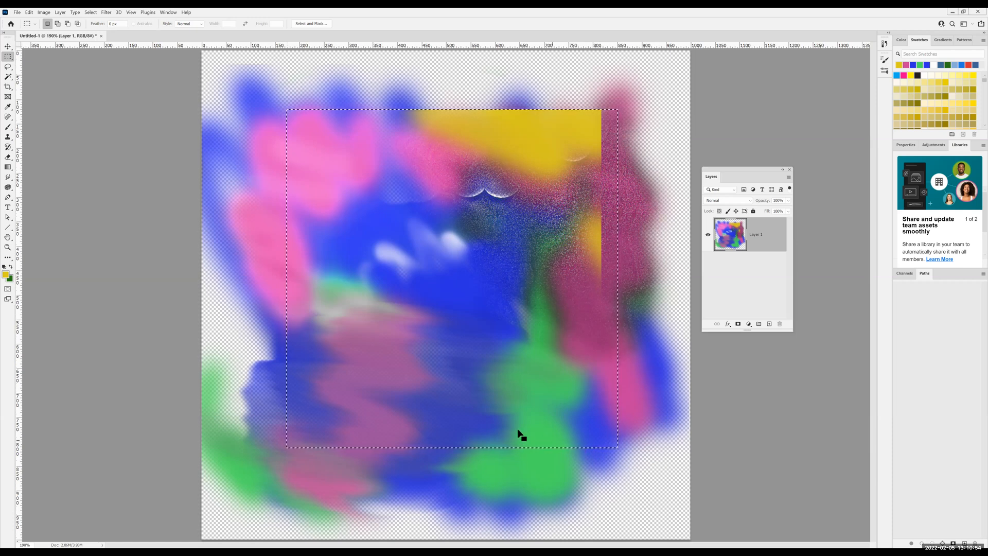
{"action": "left_click", "coordinate": [8, 78]}
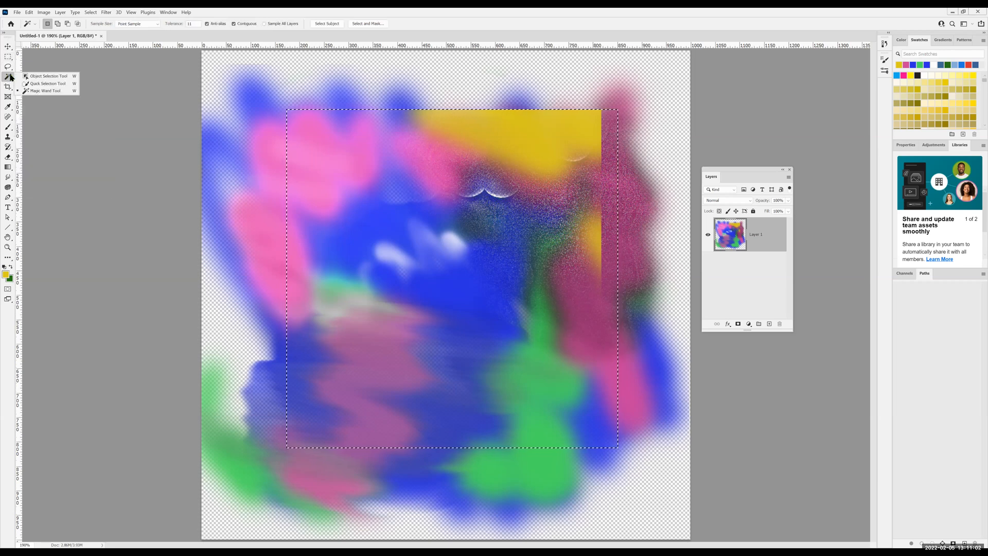
{"action": "left_click", "coordinate": [8, 58]}
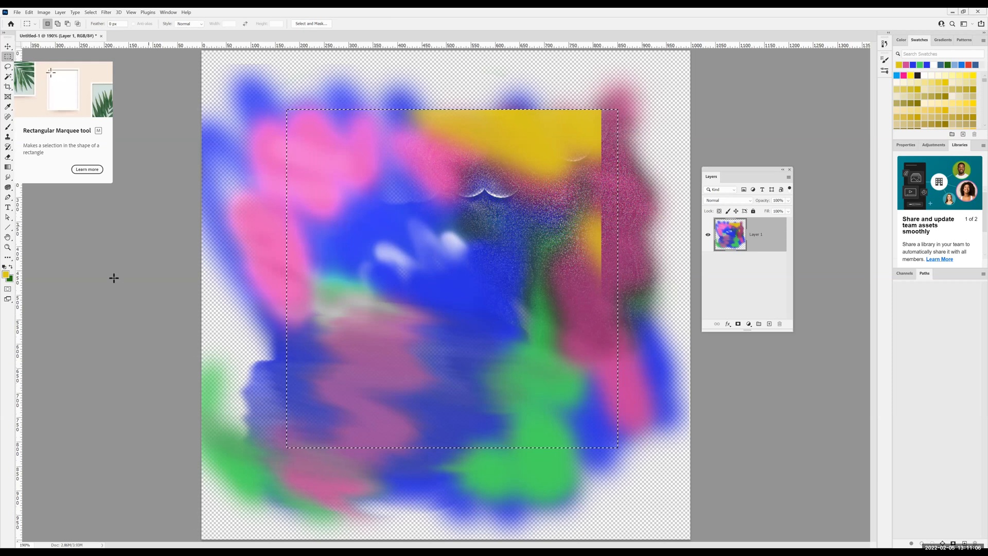
{"action": "key", "text": "ctrl+d"}
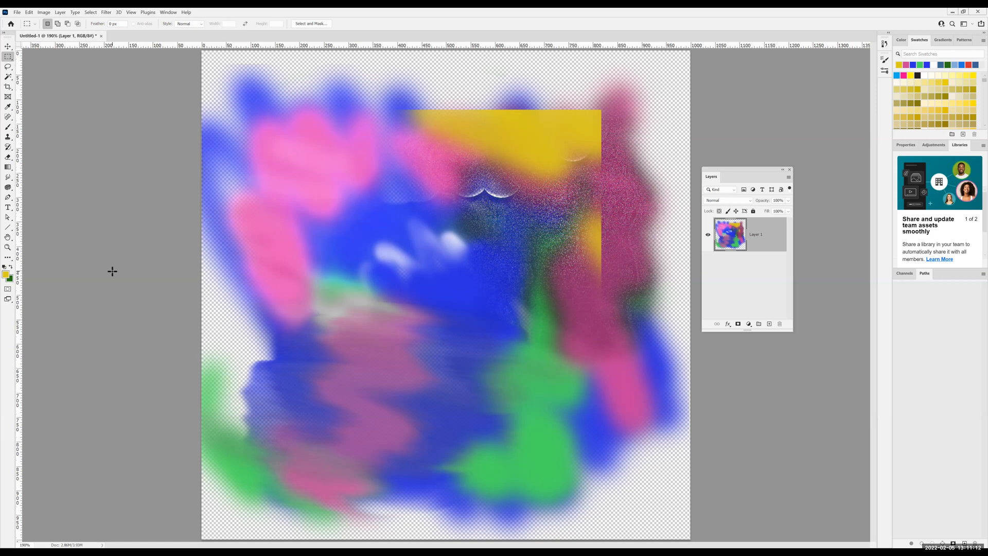
{"action": "left_click_drag", "start_coordinate": [258, 112], "coordinate": [617, 426]}
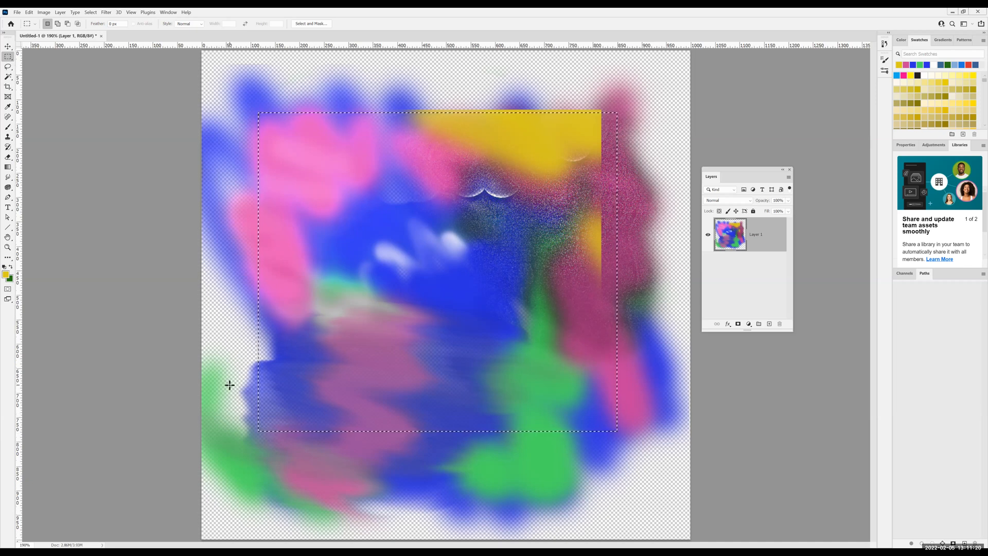
{"action": "key", "text": "ctrl+d"}
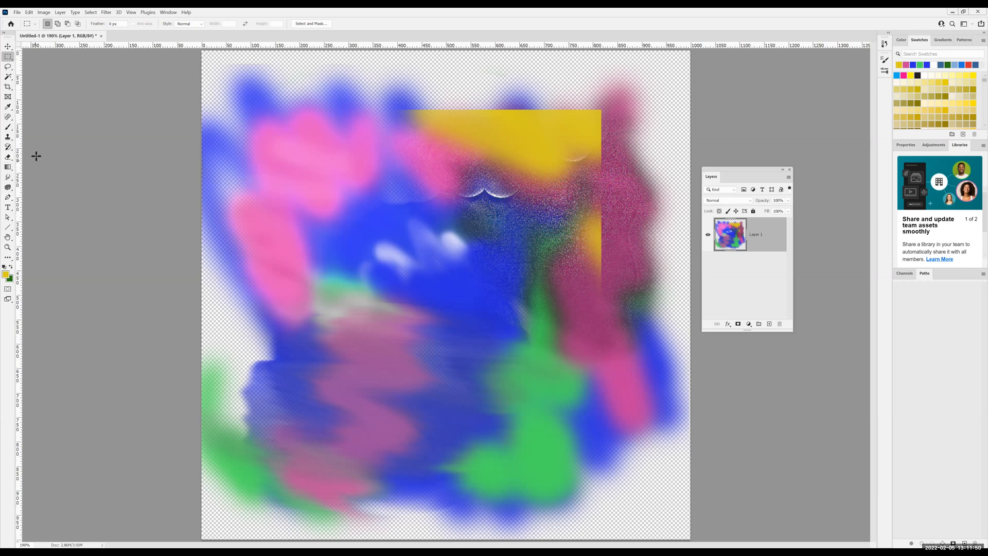
Try a freeform Lasso selection curving around the centre of the painting, and deselect it
{"action": "left_click", "coordinate": [11, 69]}
{"action": "left_click", "coordinate": [11, 69]}
{"action": "mouse_move", "coordinate": [352, 184]}
{"action": "left_mouse_down"}
{"action": "mouse_move", "coordinate": [464, 156]}
{"action": "mouse_move", "coordinate": [599, 202]}
{"action": "mouse_move", "coordinate": [621, 333]}
{"action": "mouse_move", "coordinate": [447, 455]}
{"action": "mouse_move", "coordinate": [292, 383]}
{"action": "mouse_move", "coordinate": [246, 328]}
{"action": "mouse_move", "coordinate": [315, 251]}
{"action": "mouse_move", "coordinate": [475, 249]}
{"action": "mouse_move", "coordinate": [413, 200]}
{"action": "mouse_move", "coordinate": [354, 181]}
{"action": "left_mouse_up"}
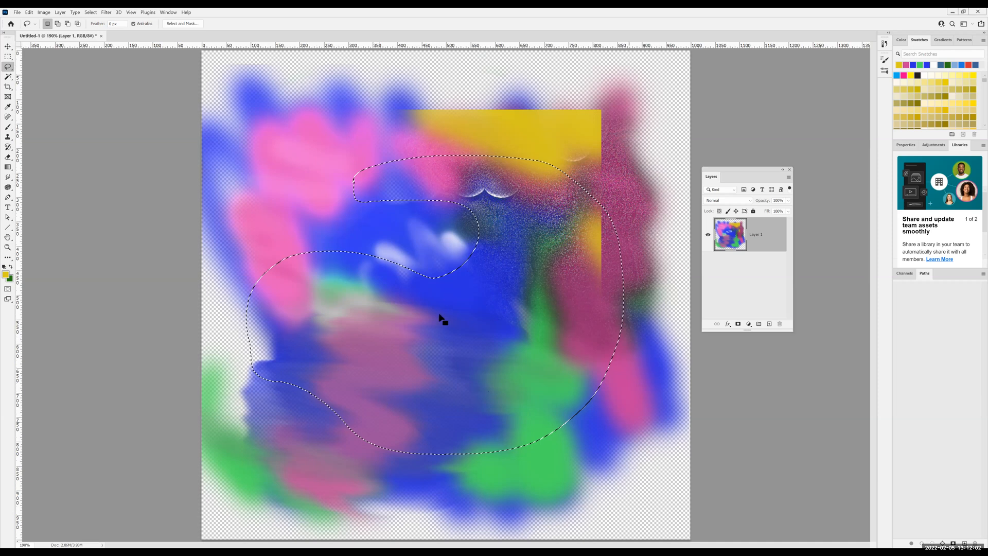
{"action": "left_click", "coordinate": [119, 250]}
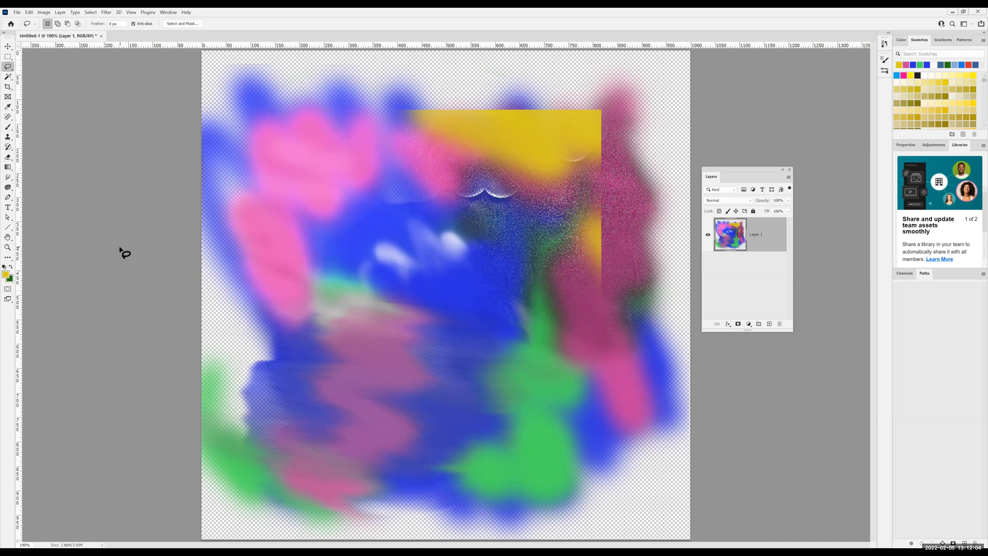
Examine the Magic Wand and Crop tool variants, followed by the Frame and healing tools
{"action": "left_click", "coordinate": [7, 79]}
{"action": "right_click", "coordinate": [7, 80]}
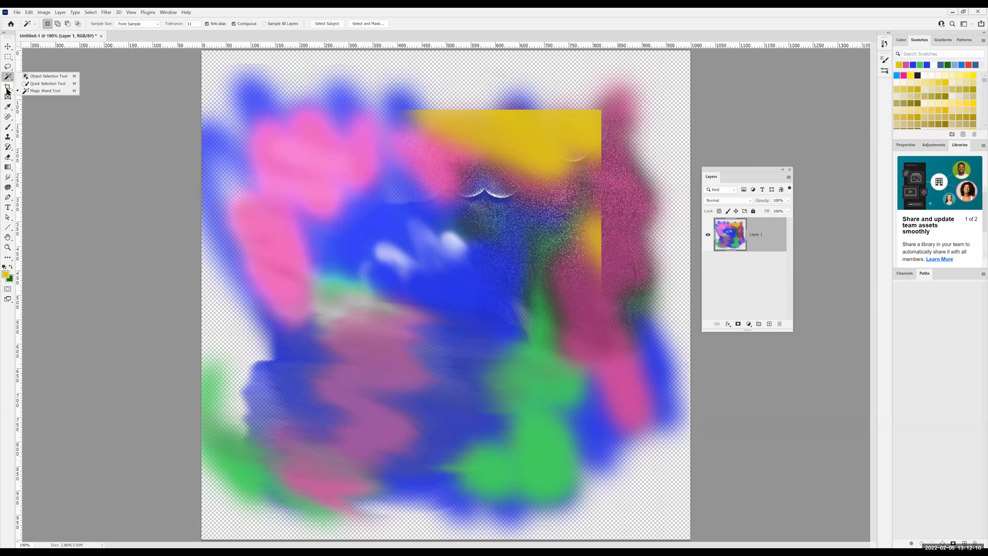
{"action": "left_click", "coordinate": [7, 88]}
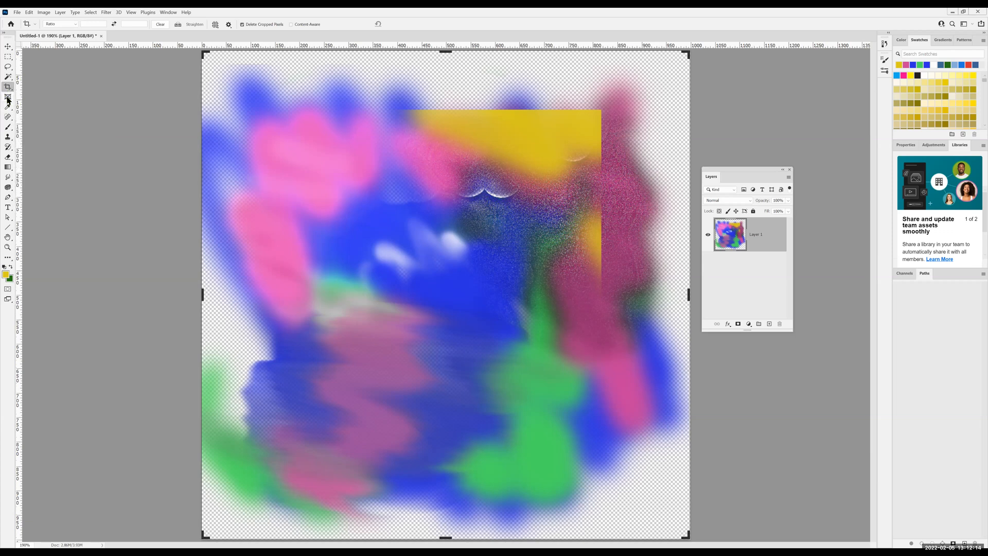
{"action": "left_click", "coordinate": [7, 97]}
{"action": "left_click", "coordinate": [11, 91]}
{"action": "right_click", "coordinate": [12, 91]}
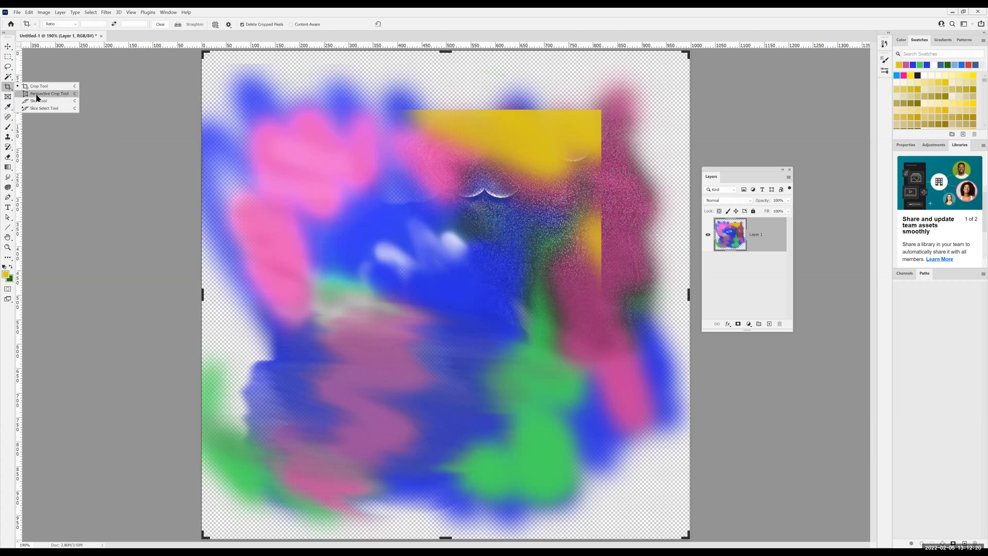
{"action": "left_click", "coordinate": [6, 98]}
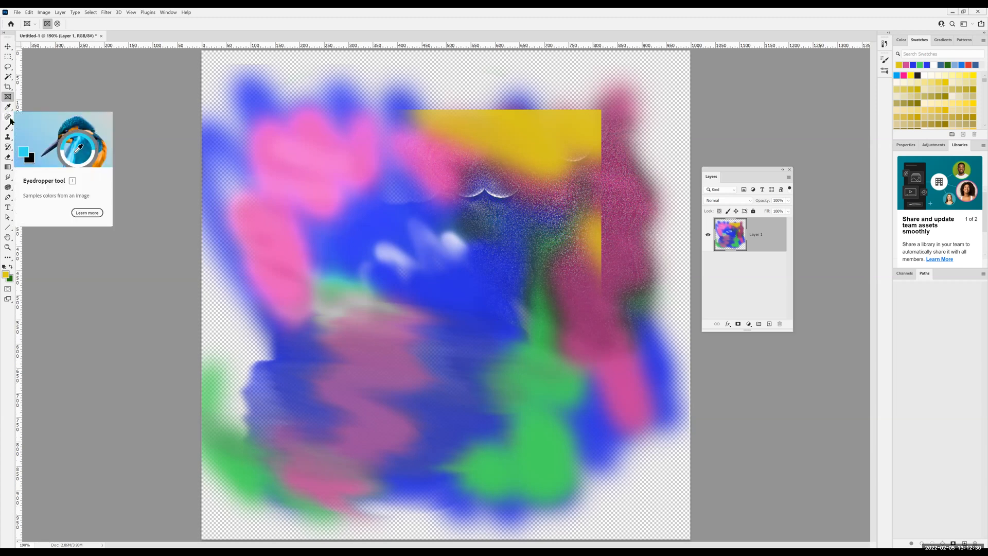
{"action": "left_click", "coordinate": [9, 118]}
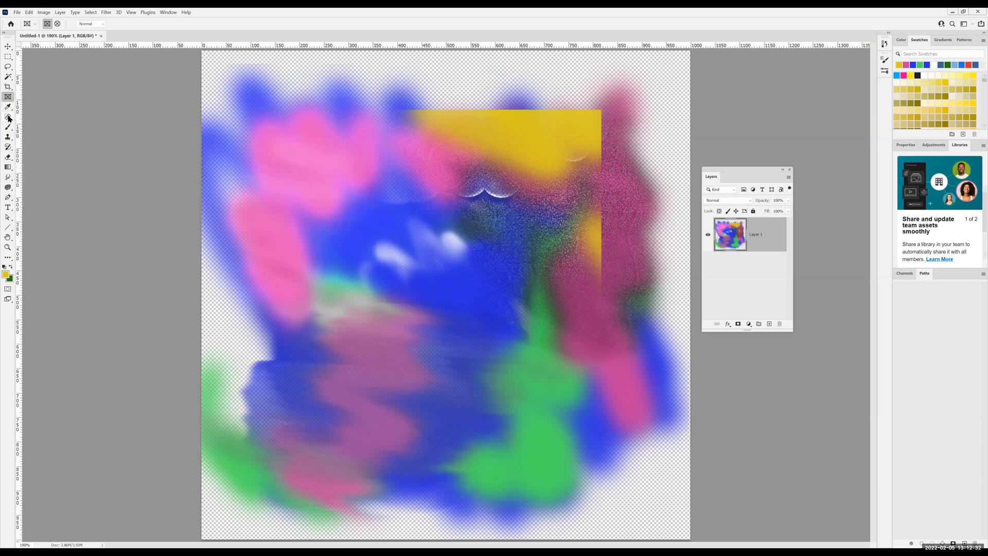
Draw thin yellow Pencil lines at 1 px near the upper right, and a thick yellow shape near the centre with an enlarged Hard Round Pressure Size tip
{"action": "left_click", "coordinate": [8, 118]}
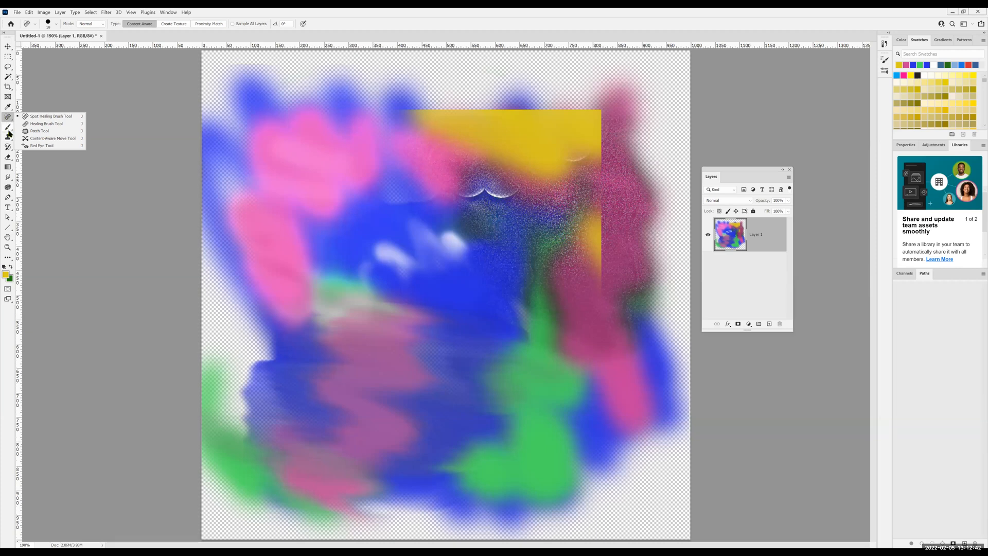
{"action": "left_click", "coordinate": [9, 131]}
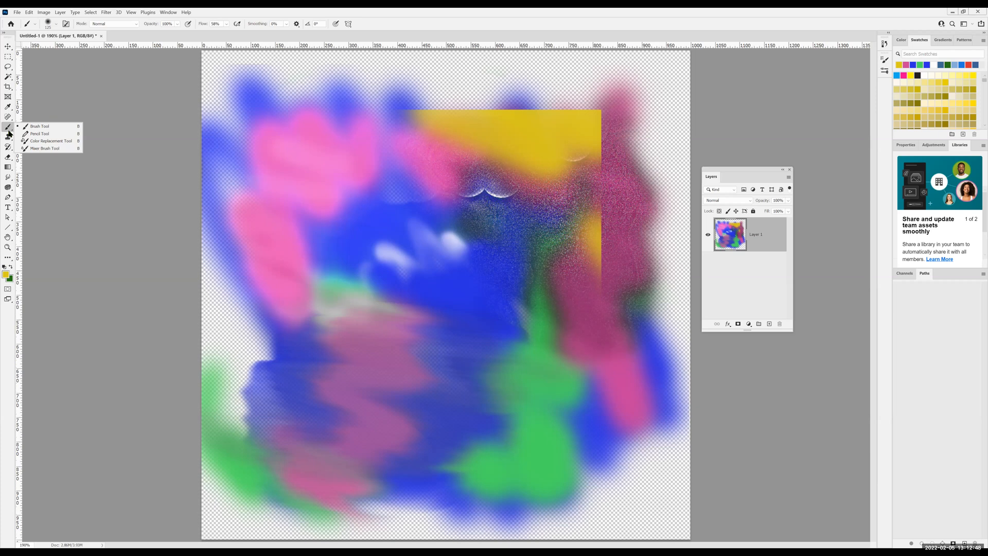
{"action": "left_click", "coordinate": [39, 135]}
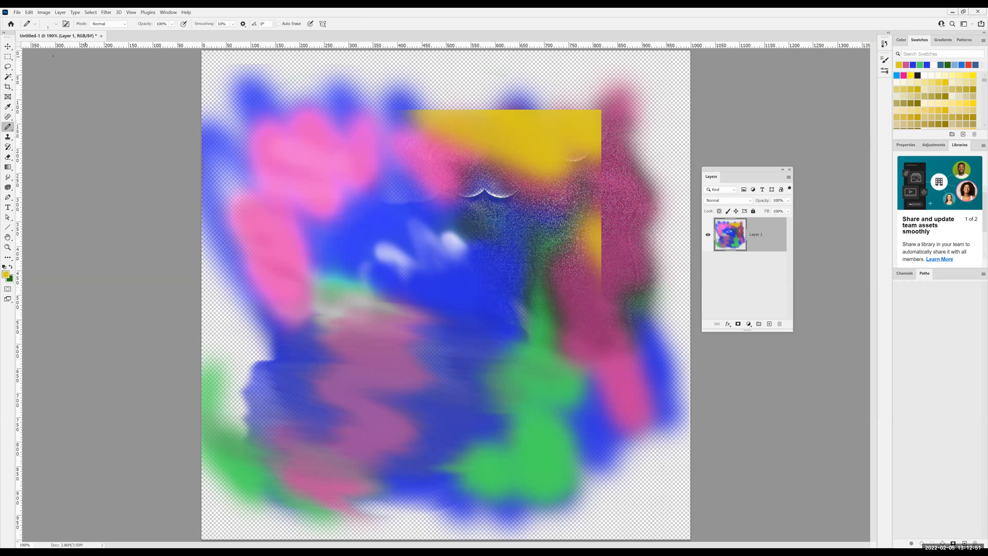
{"action": "left_click", "coordinate": [55, 24]}
{"action": "left_click", "coordinate": [135, 149]}
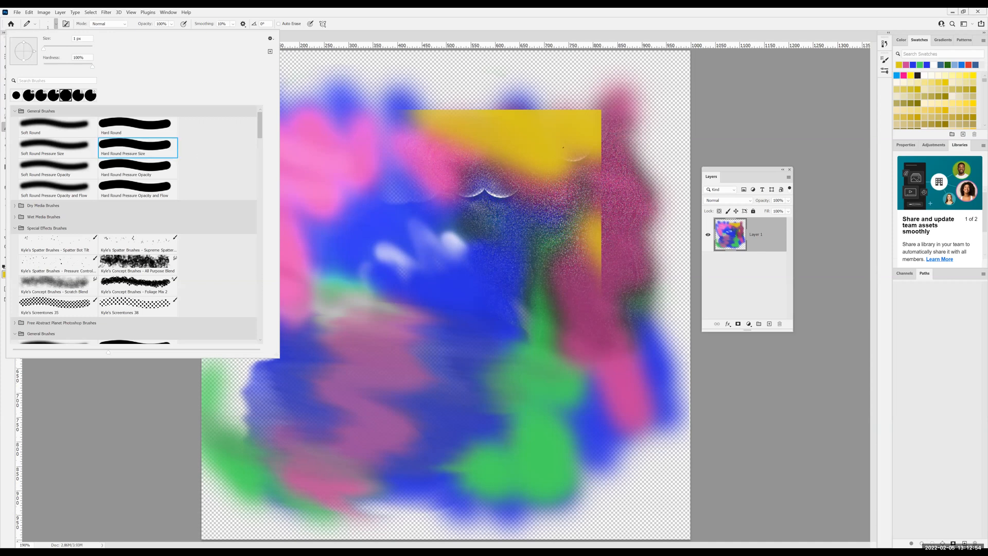
{"action": "left_click", "coordinate": [57, 26]}
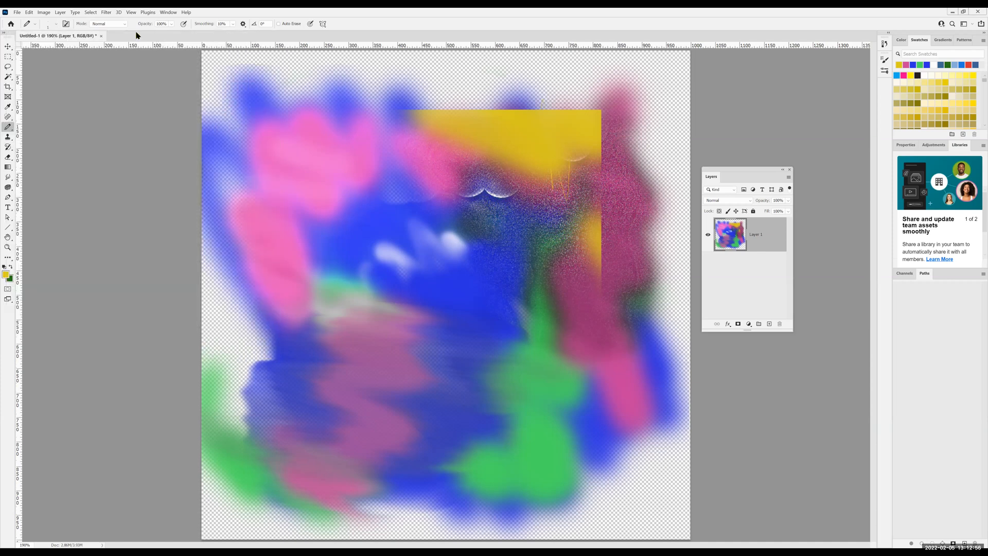
{"action": "left_click", "coordinate": [57, 26]}
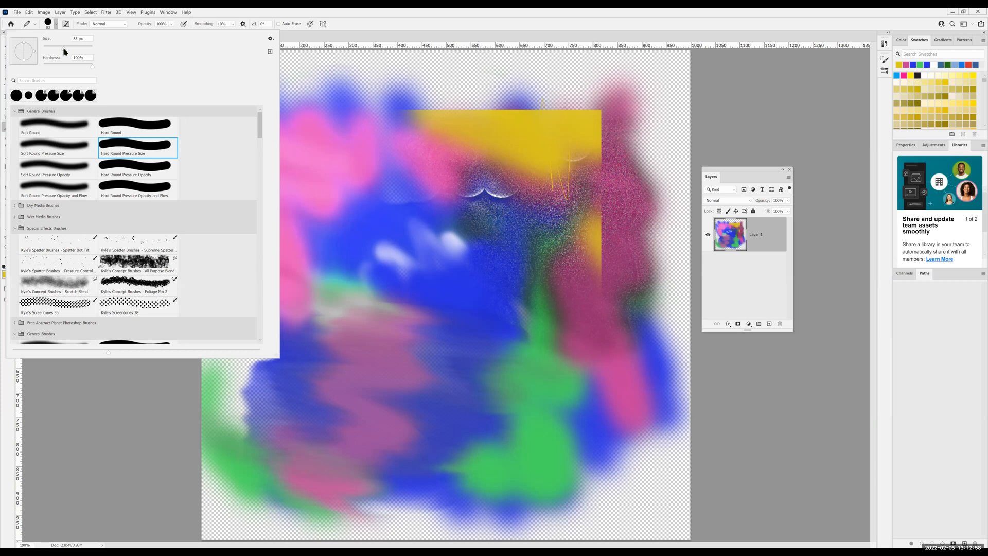
{"action": "left_click_drag", "start_coordinate": [402, 323], "coordinate": [326, 335]}
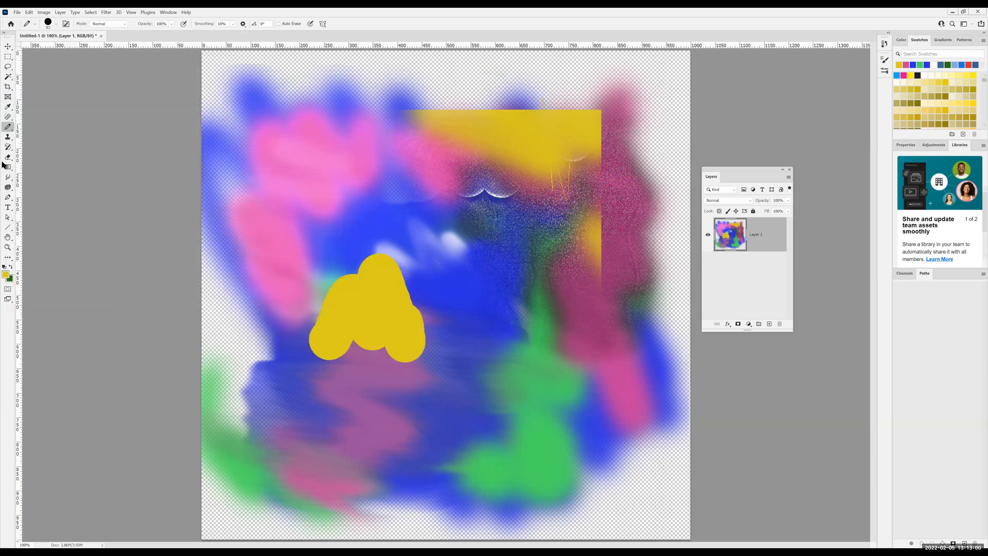
Examine the Clone Stamp and History Brush tool variants
{"action": "left_click", "coordinate": [7, 138]}
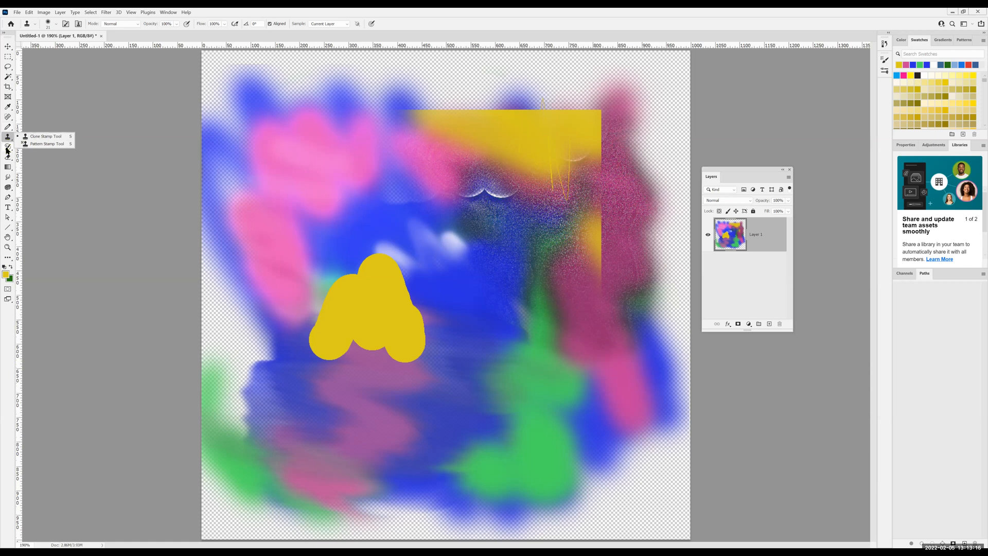
{"action": "left_click", "coordinate": [6, 148]}
{"action": "left_click", "coordinate": [7, 149]}
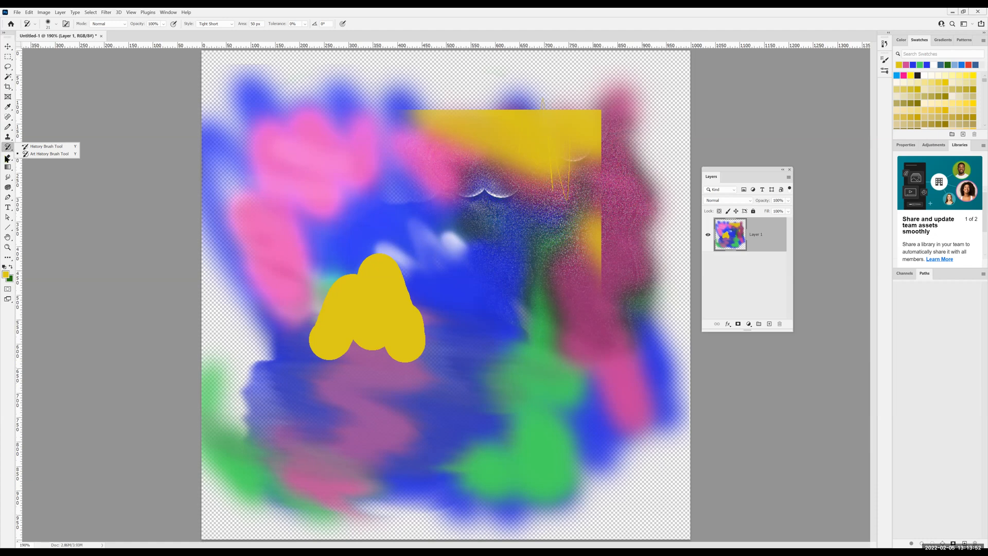
Erase a rounded, cloud-shaped area near the painting's upper middle, overlapping the yellow block, with the Eraser tool
{"action": "left_click", "coordinate": [8, 159]}
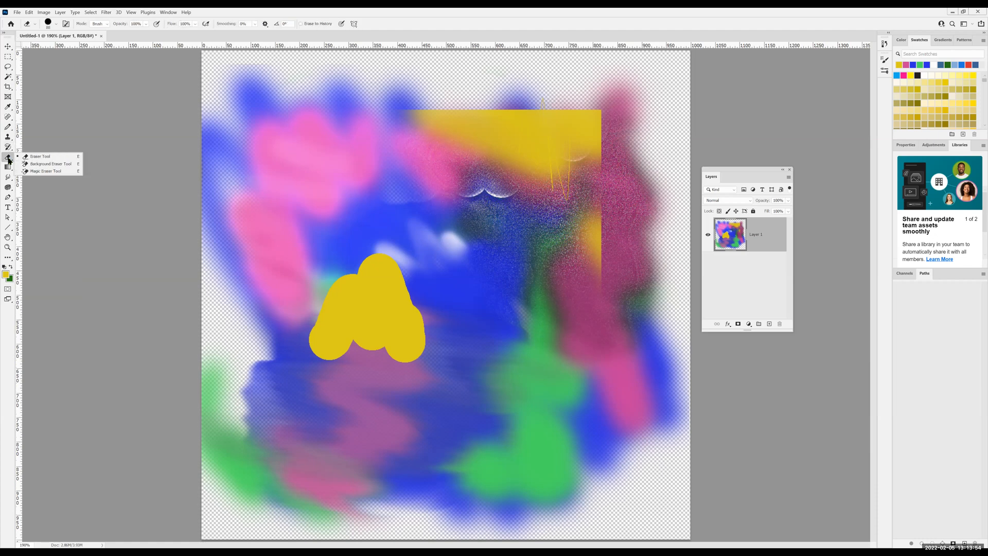
{"action": "left_click", "coordinate": [37, 159]}
{"action": "mouse_move", "coordinate": [438, 164]}
{"action": "left_mouse_down"}
{"action": "mouse_move", "coordinate": [448, 103]}
{"action": "mouse_move", "coordinate": [469, 154]}
{"action": "left_mouse_up"}
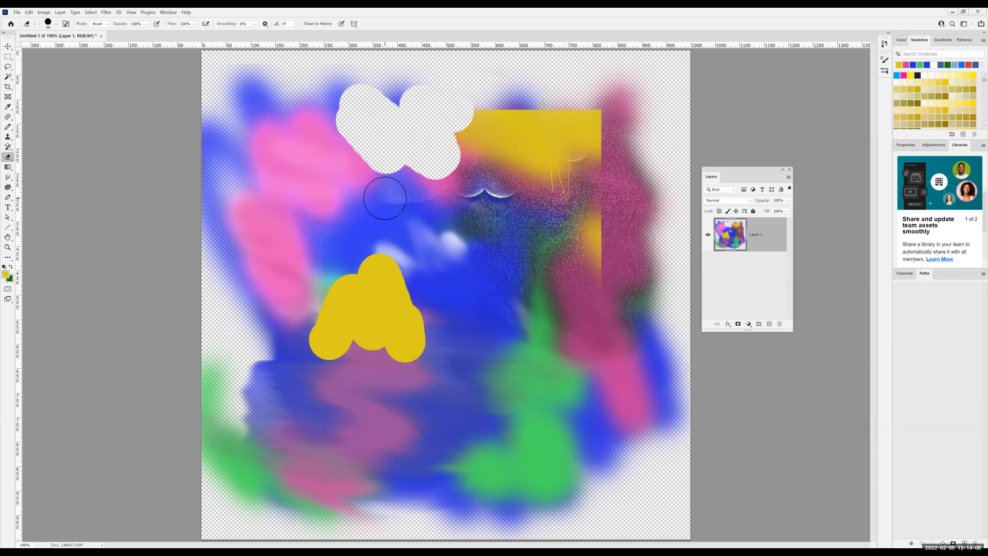
Examine the variants of the Gradient, Smudge, Sponge, path selection and shape tools, selecting the Burn tool along the way
{"action": "left_click", "coordinate": [8, 168]}
{"action": "right_click", "coordinate": [9, 171]}
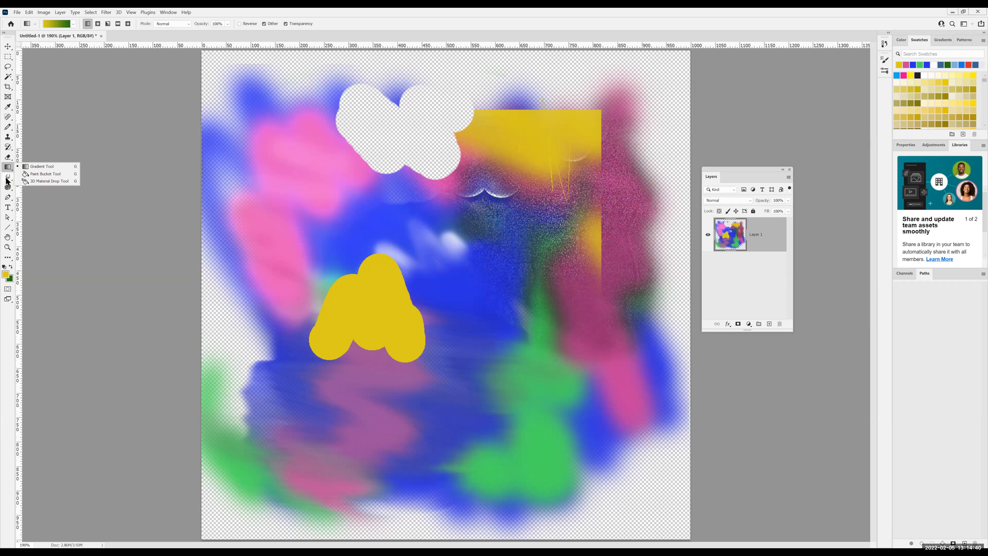
{"action": "left_click", "coordinate": [8, 178]}
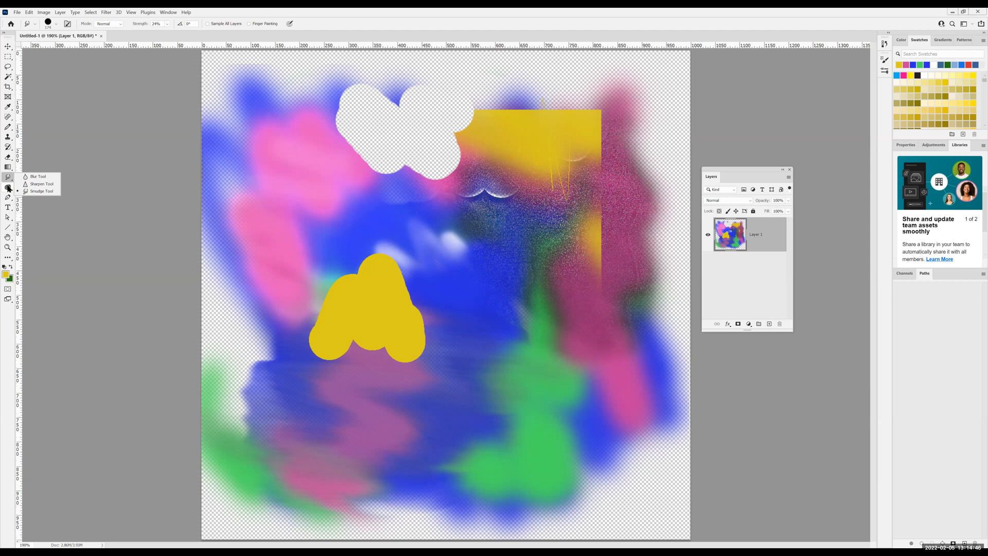
{"action": "left_click", "coordinate": [8, 188]}
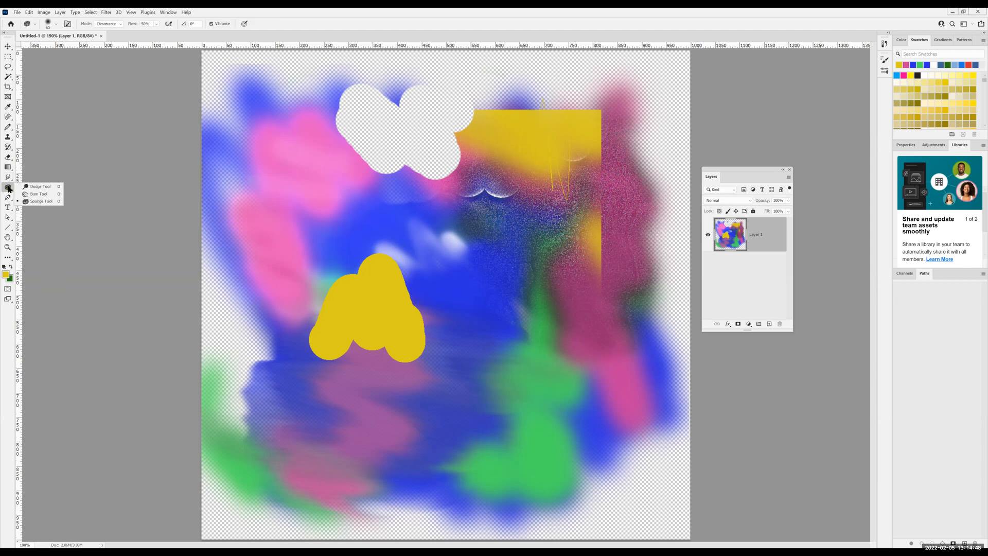
{"action": "left_click", "coordinate": [37, 194]}
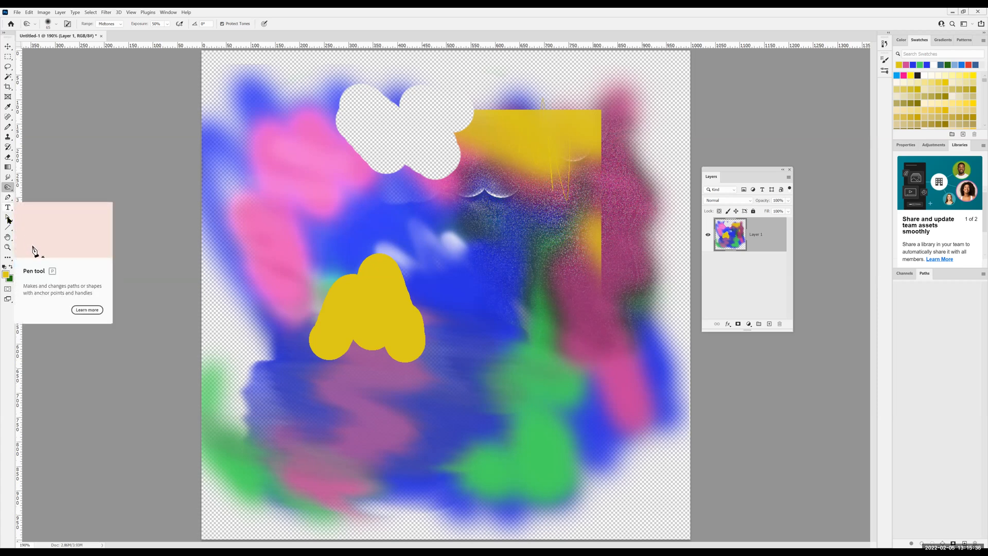
{"action": "left_click", "coordinate": [8, 218]}
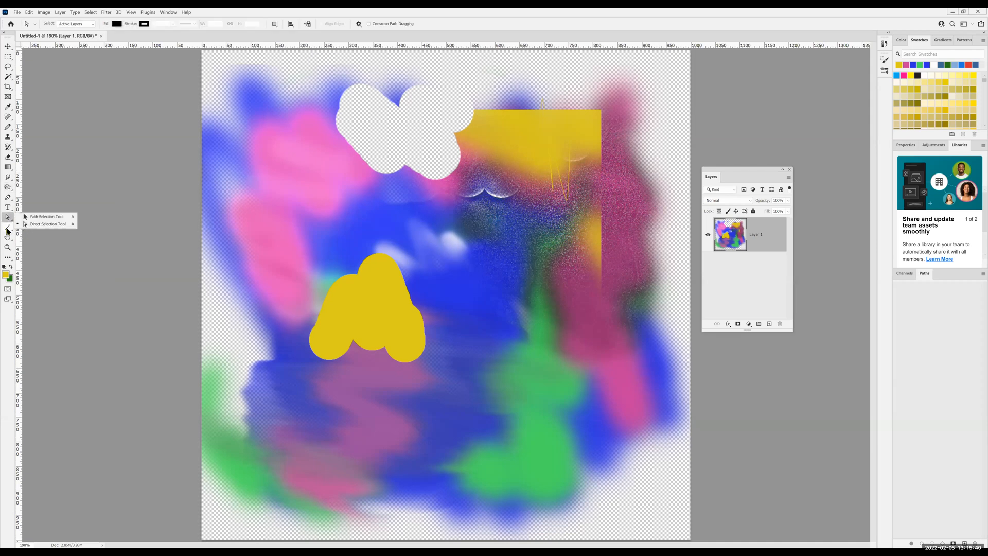
{"action": "left_click", "coordinate": [7, 228]}
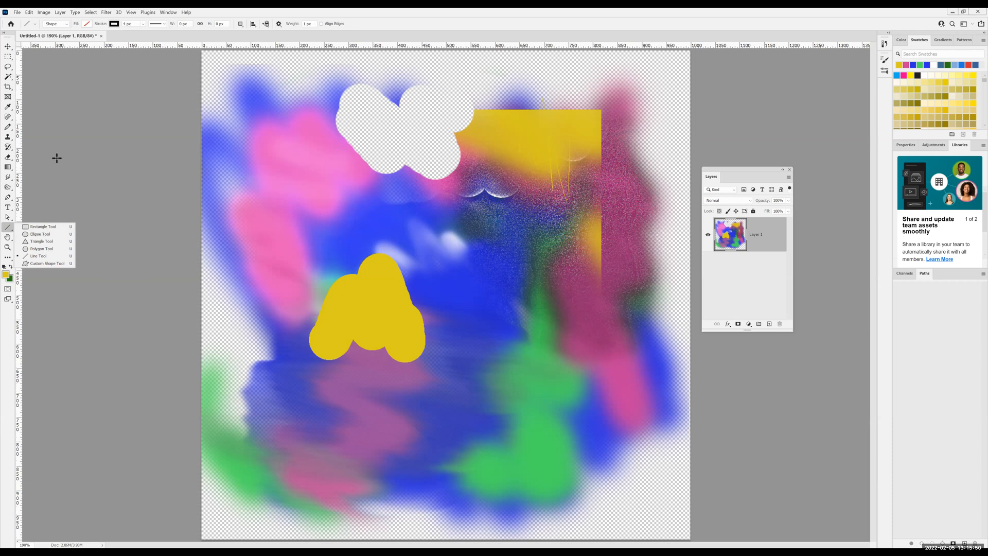
{"action": "left_click", "coordinate": [129, 160]}
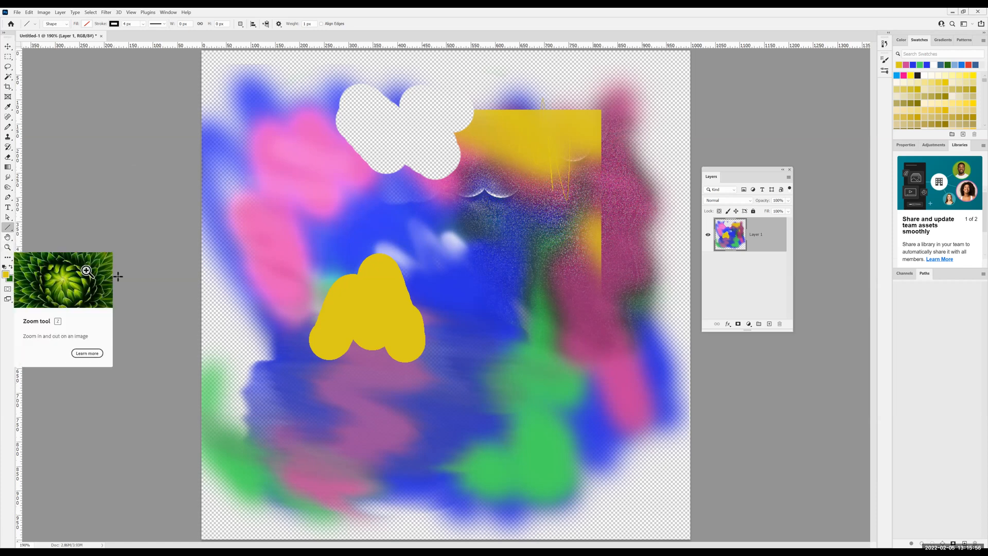
Zoom in on the yellow shape with the Zoom tool, and return the view to 100%
{"action": "left_click", "coordinate": [8, 247]}
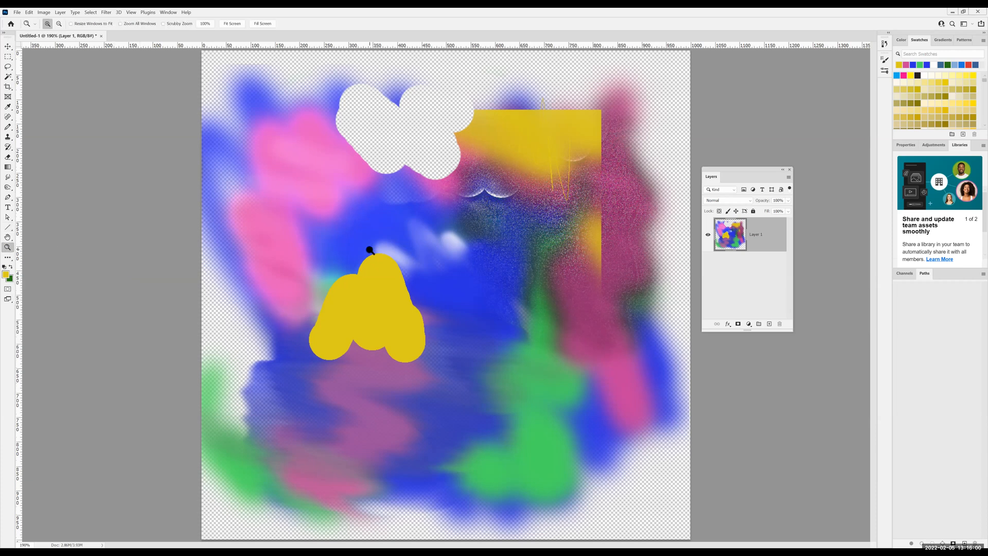
{"action": "left_click", "coordinate": [377, 280]}
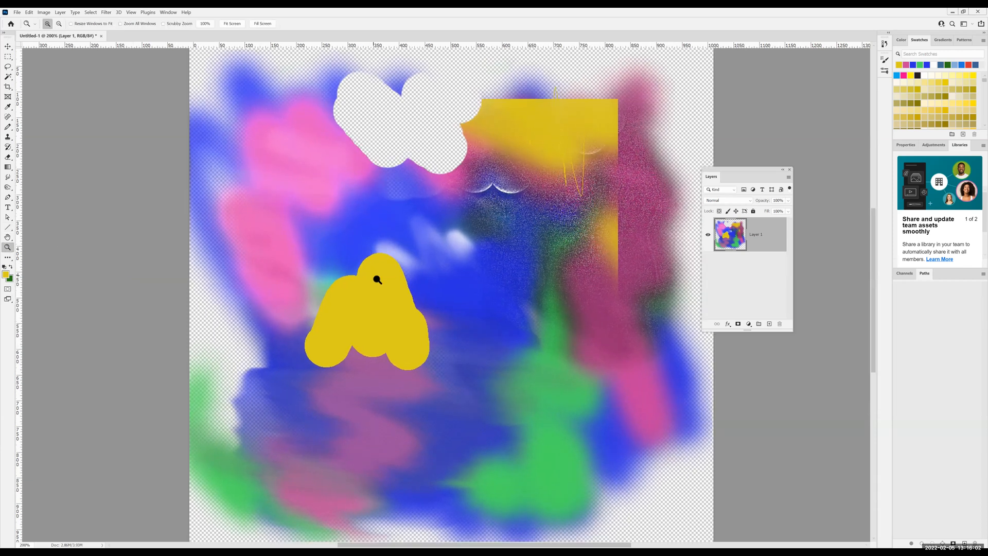
{"action": "left_click", "coordinate": [378, 279]}
{"action": "left_click", "coordinate": [380, 278]}
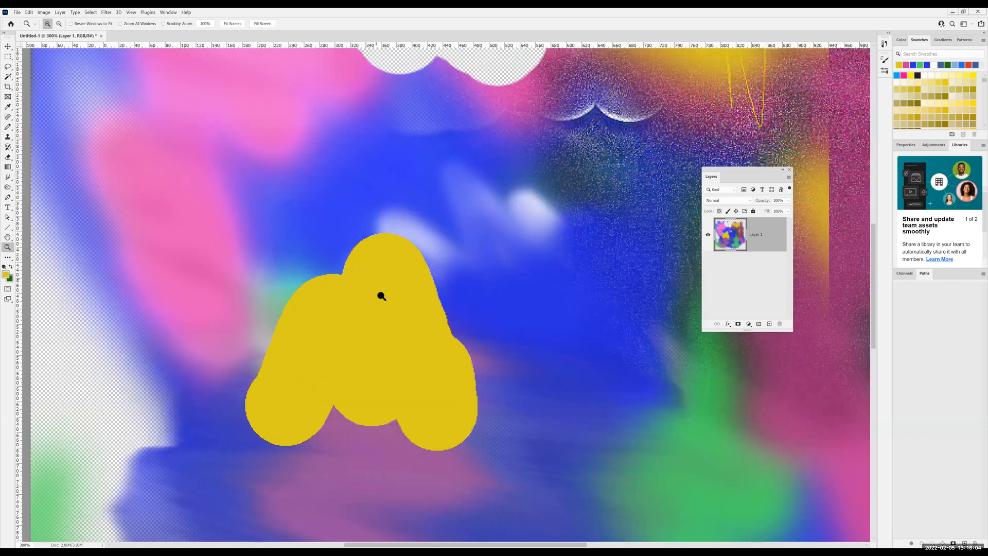
{"action": "key", "text": "ctrl+1"}
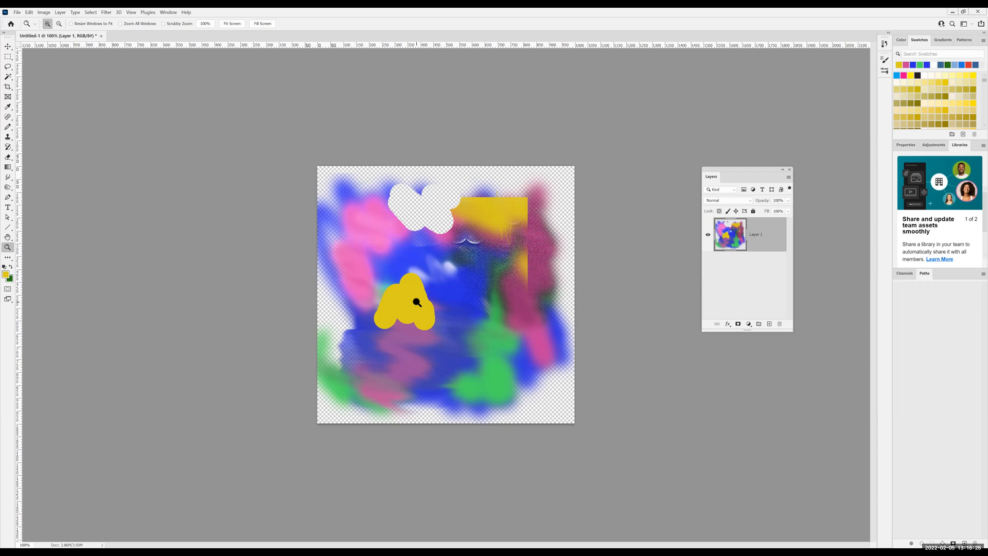
Swap the foreground and background colours several times, and reset them to the default black and white
{"action": "left_click", "coordinate": [7, 259]}
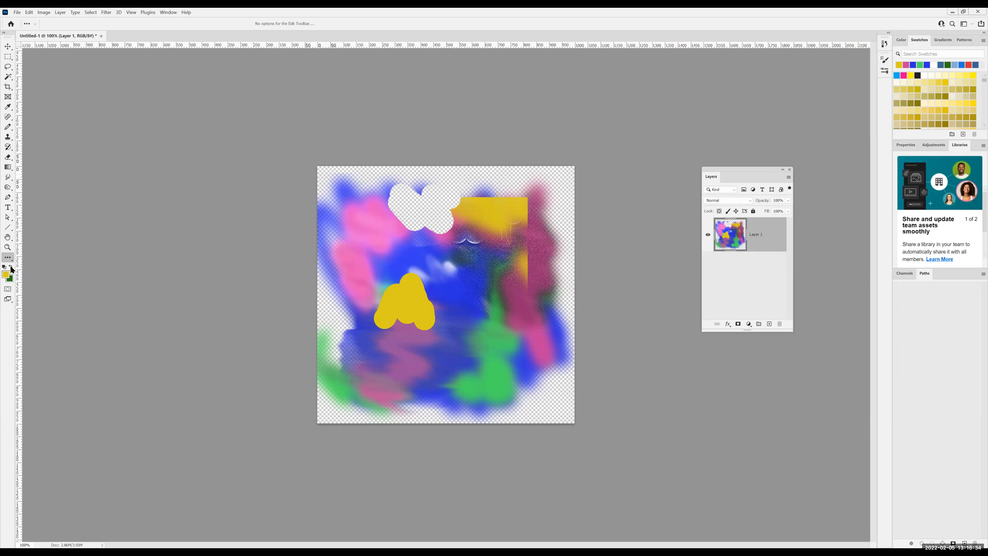
{"action": "left_click", "coordinate": [10, 268]}
{"action": "left_click", "coordinate": [10, 268]}
{"action": "left_click", "coordinate": [10, 268]}
{"action": "left_click", "coordinate": [11, 268]}
{"action": "left_click", "coordinate": [4, 268]}
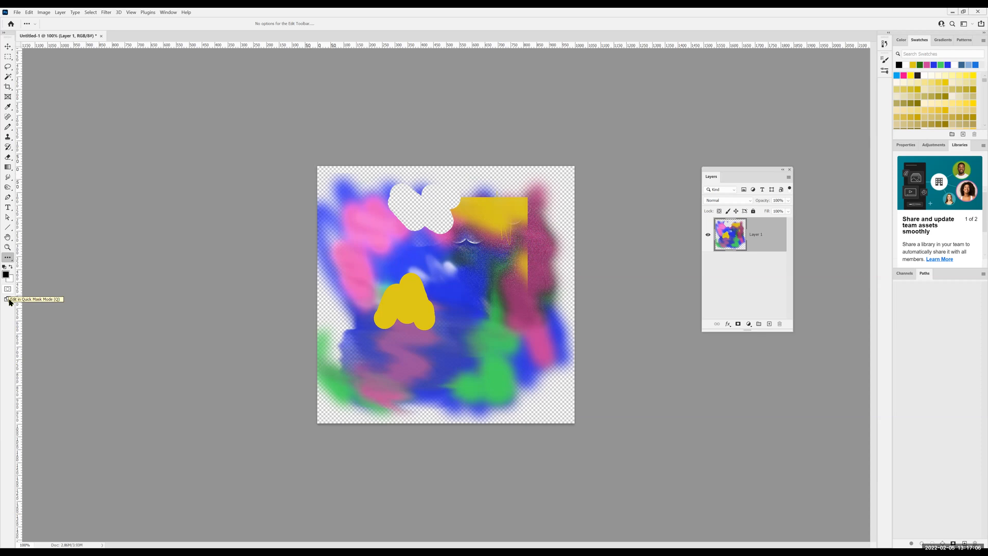
Cycle through the full screen modes to view the painting on black, and return to Standard Screen Mode
{"action": "key", "text": "f"}
{"action": "key", "text": "f"}
{"action": "left_click", "coordinate": [518, 230]}
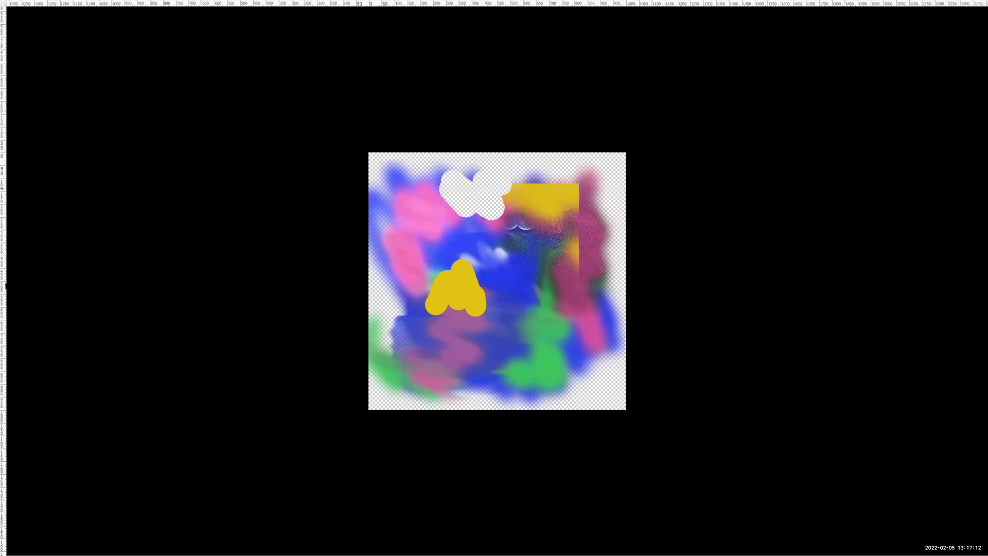
{"action": "key", "text": "f"}
Choose Full Screen Mode from the list of screen modes, accept the message, and exit full screen
{"action": "right_click", "coordinate": [10, 303]}
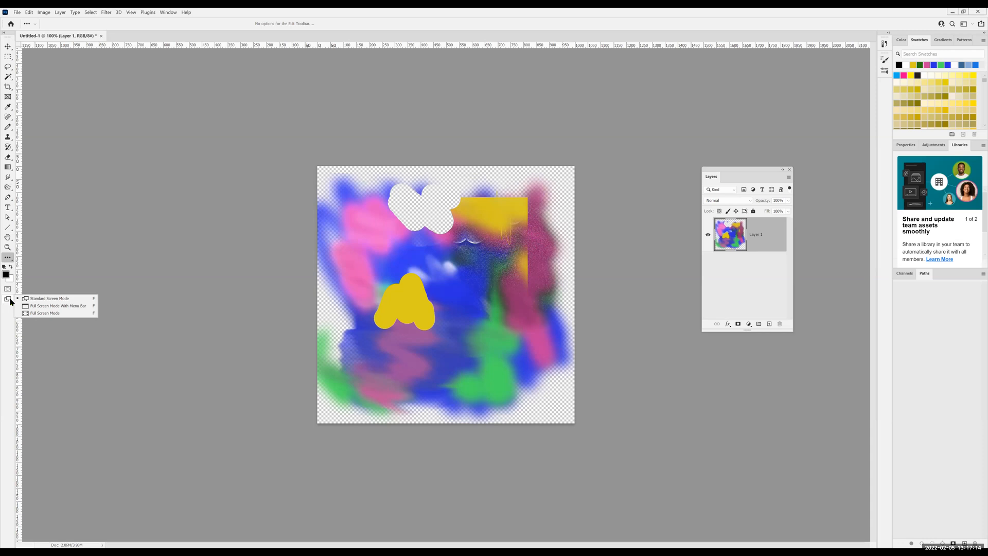
{"action": "left_click", "coordinate": [45, 316]}
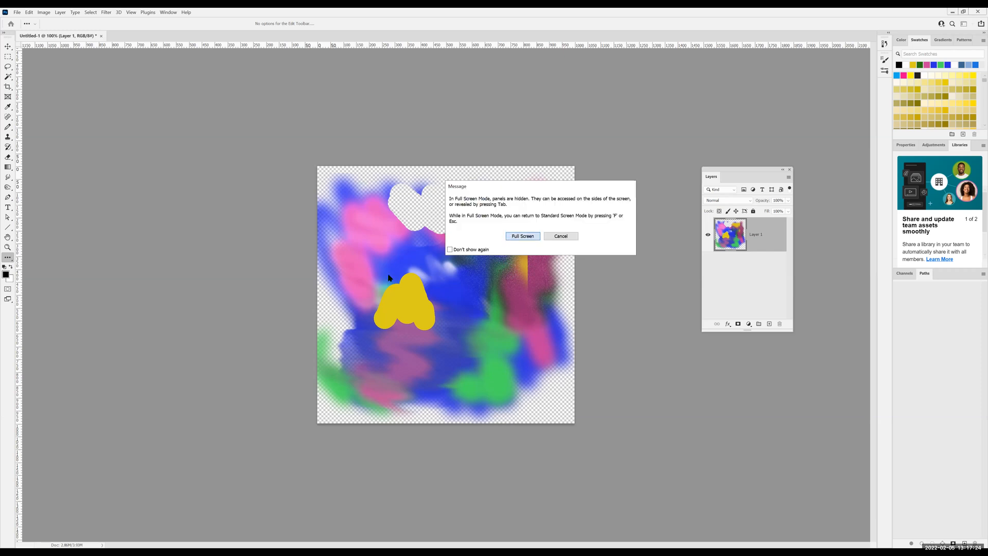
{"action": "key", "text": "Return"}
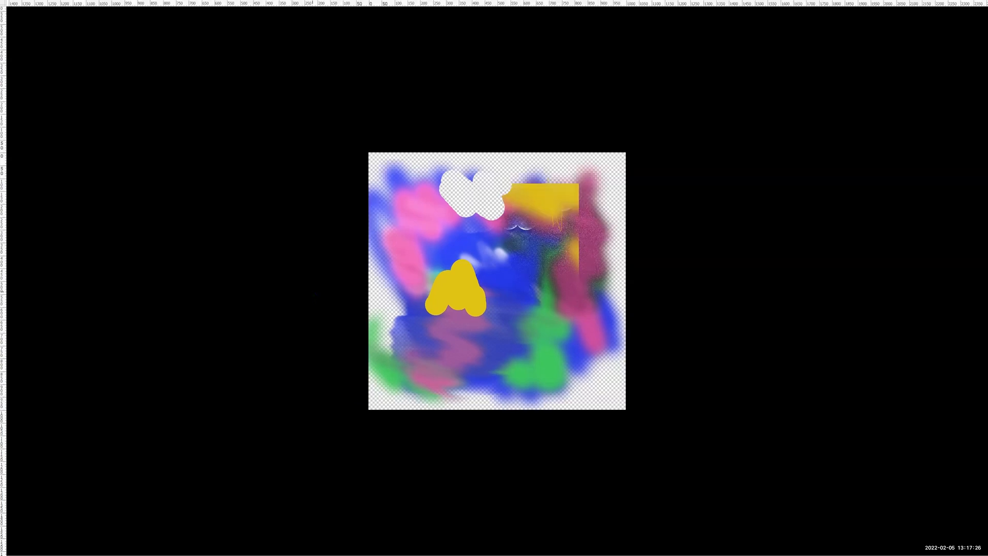
{"action": "key", "text": "Escape"}
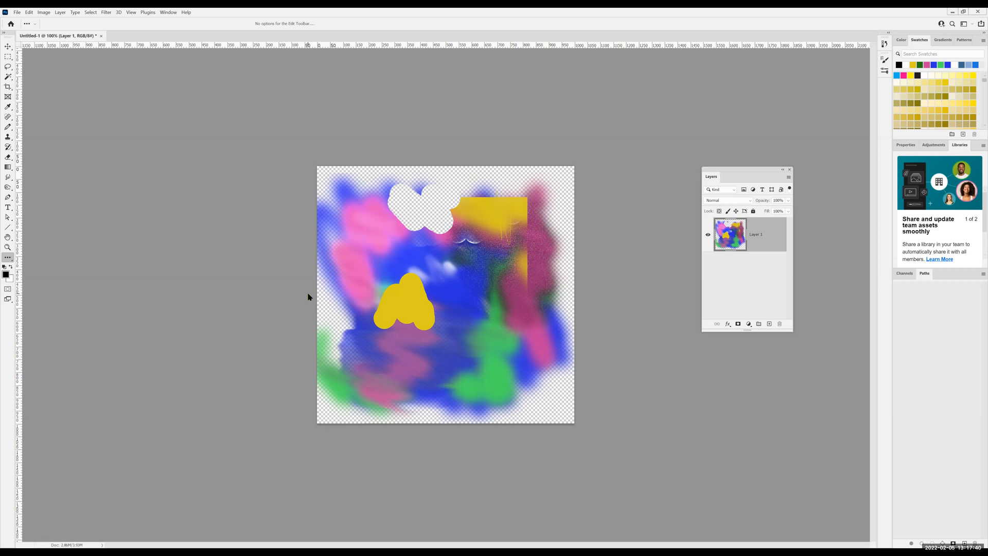
Cycle once more through all the screen modes, ending in Standard Screen Mode
{"action": "key", "text": "f"}
{"action": "key", "text": "f"}
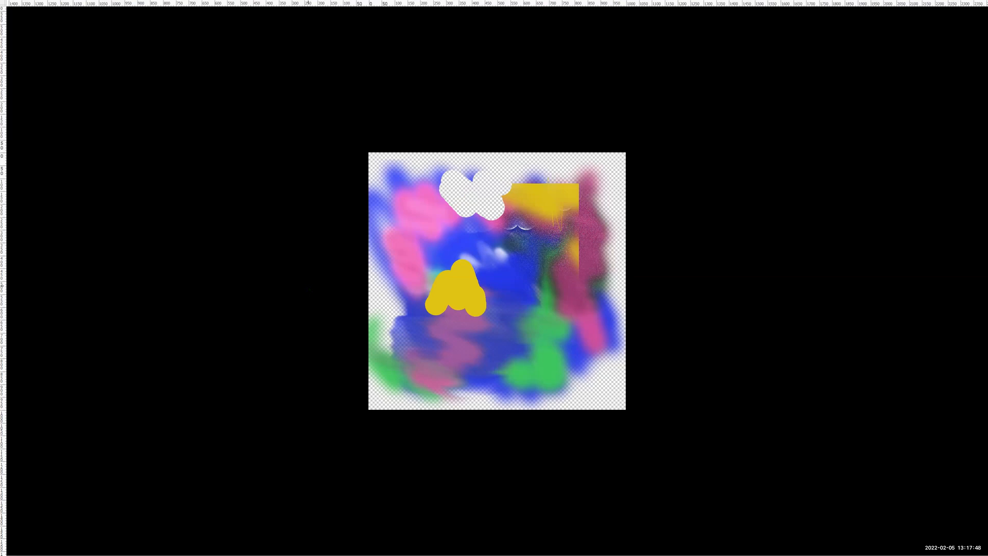
{"action": "key", "text": "f"}
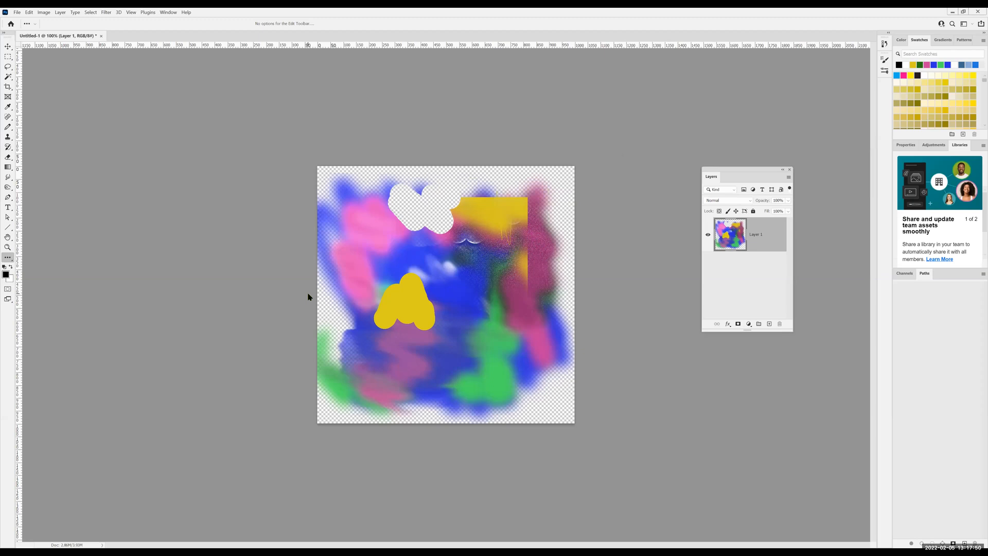